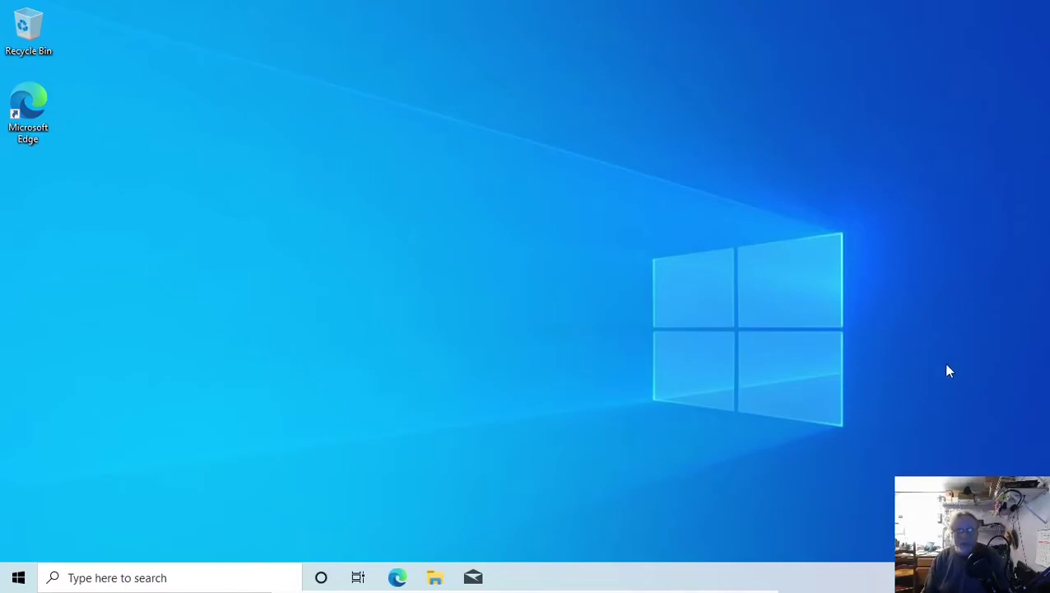
# - Reposition the virtual machine window and open Downloads in File Explorer
pyautogui.press('Control_R+f')
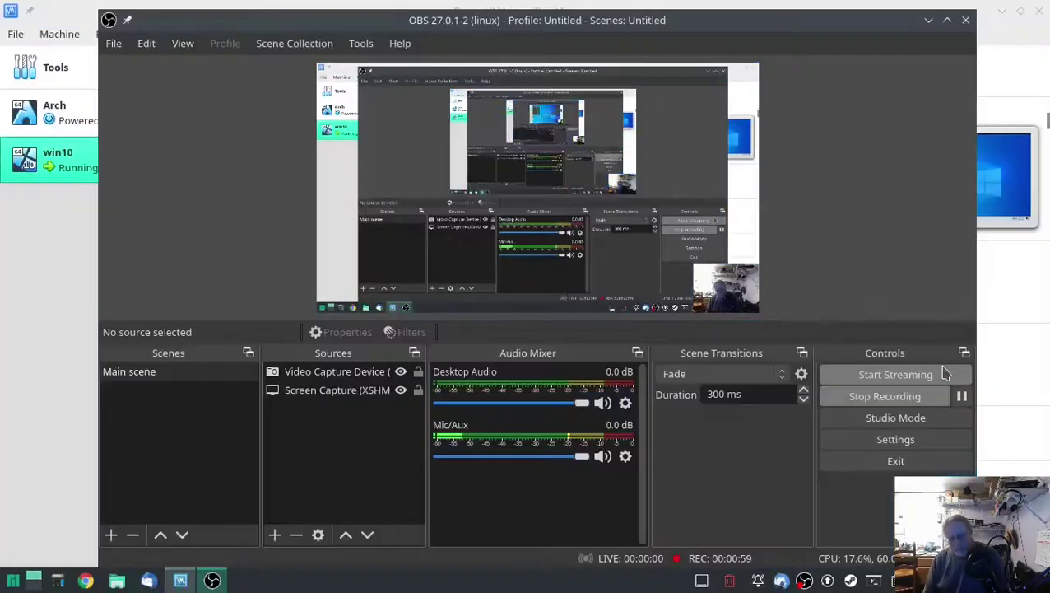
pyautogui.moveTo(568, 25); pyautogui.dragTo(505, 1)
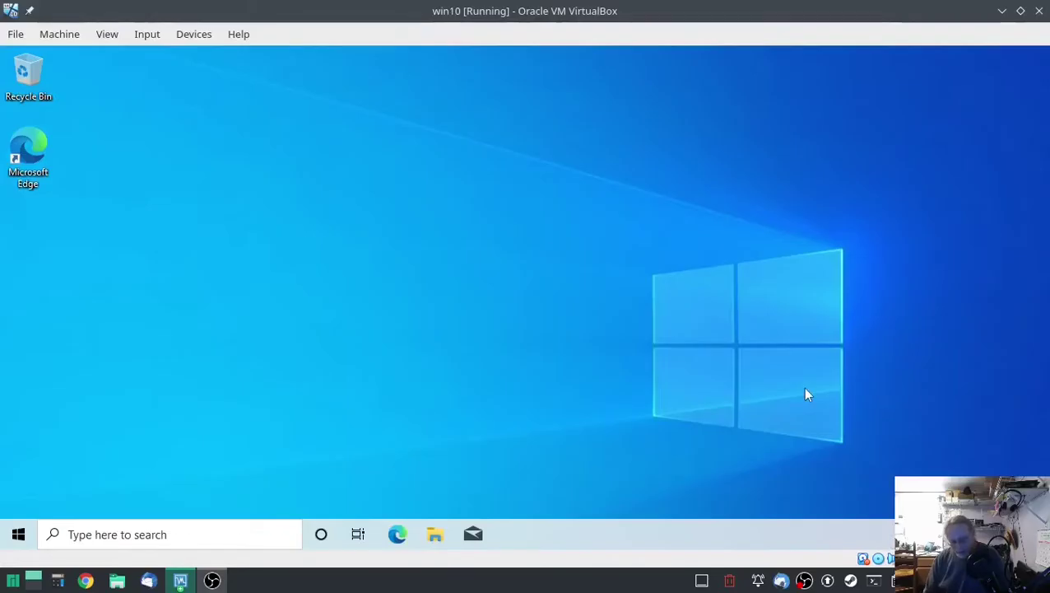
pyautogui.press('Control_R+f')
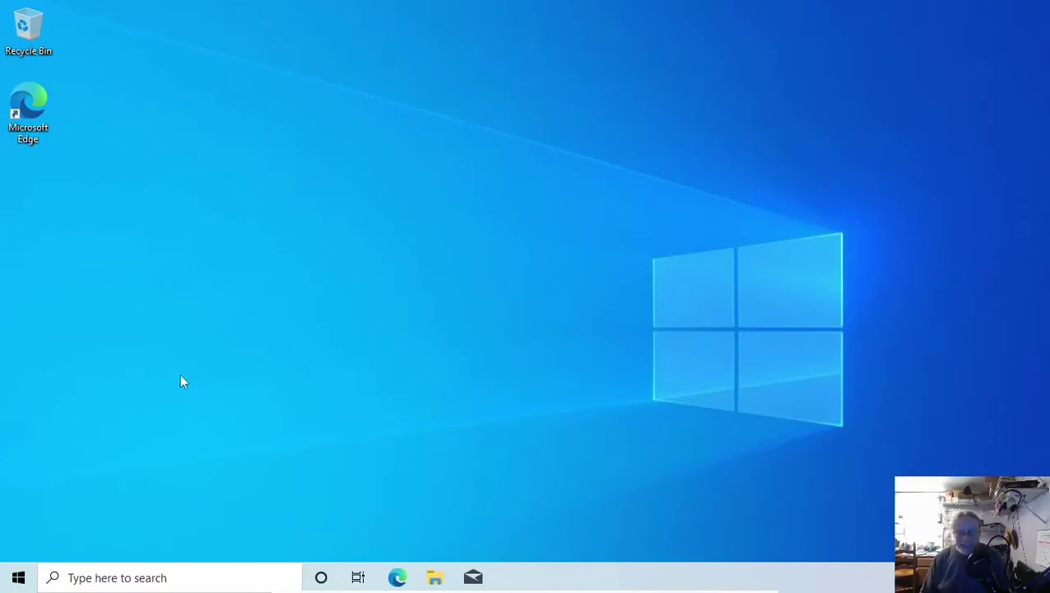
pyautogui.press('super+e')
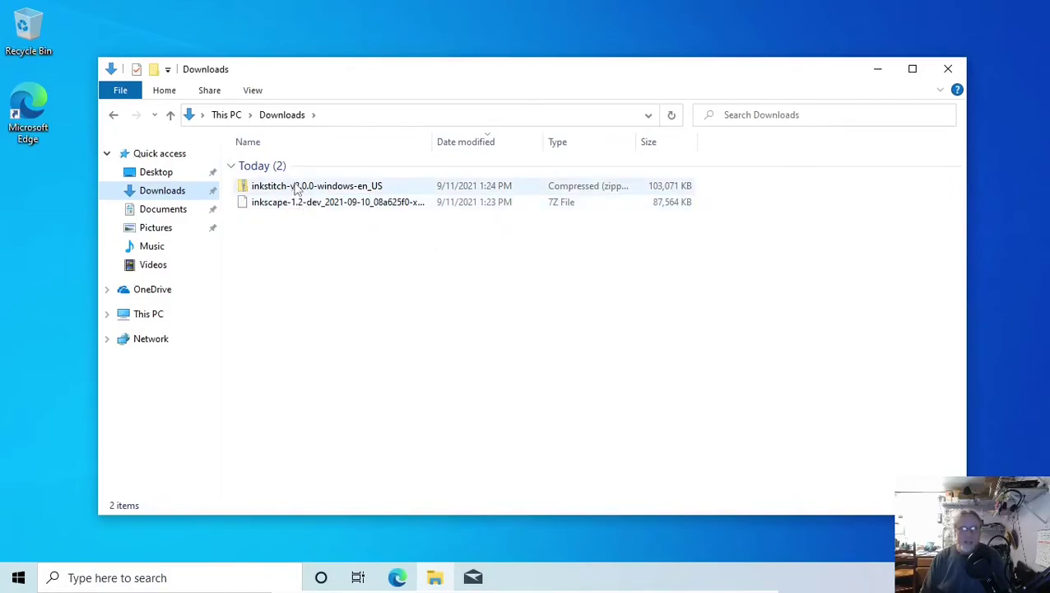
pyautogui.rightClick(287, 207)
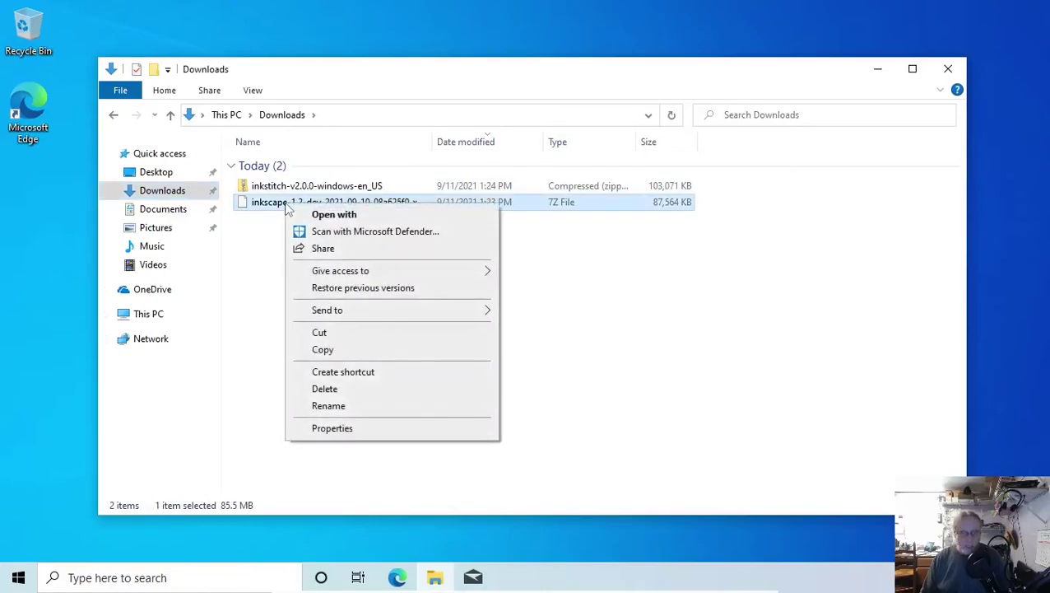
pyautogui.click(252, 277)
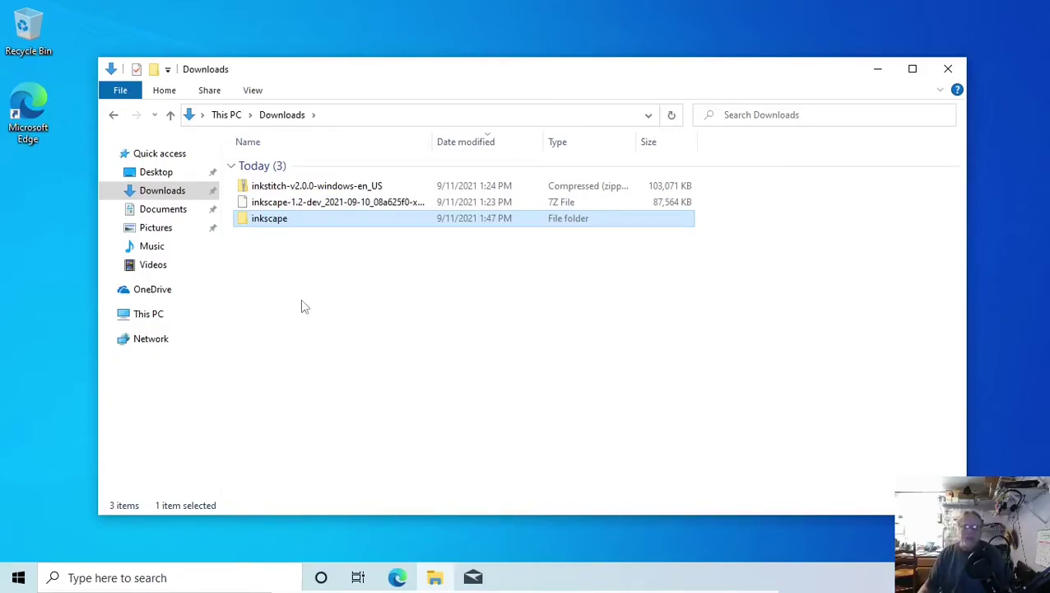
# - Extract All from the inkstitch zip into its suggested inkstitch-v2.0.0-windows-en_US folder
pyautogui.click(305, 188)
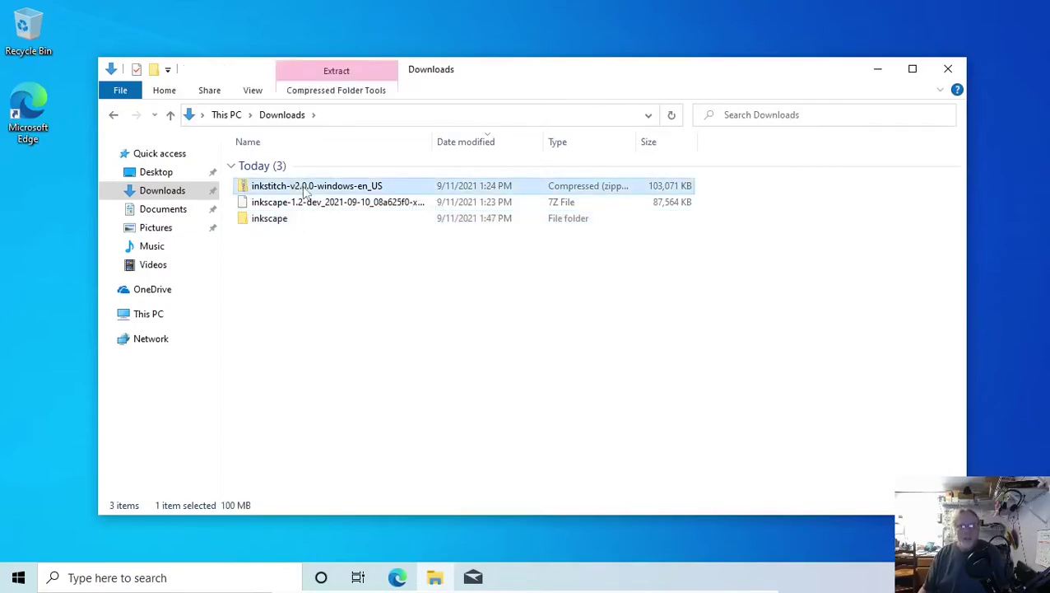
pyautogui.rightClick(304, 189)
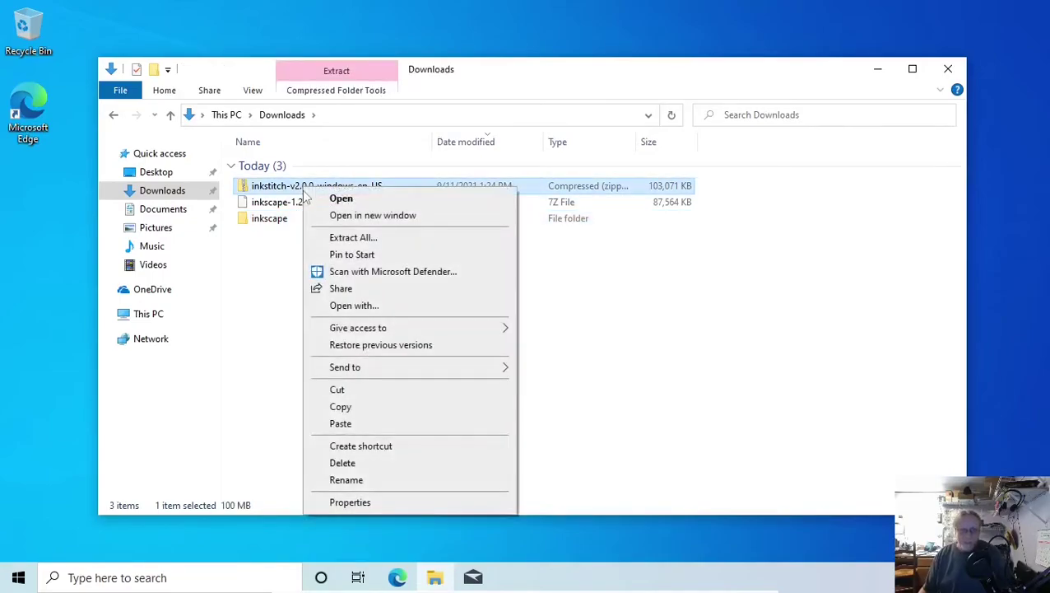
pyautogui.click(349, 240)
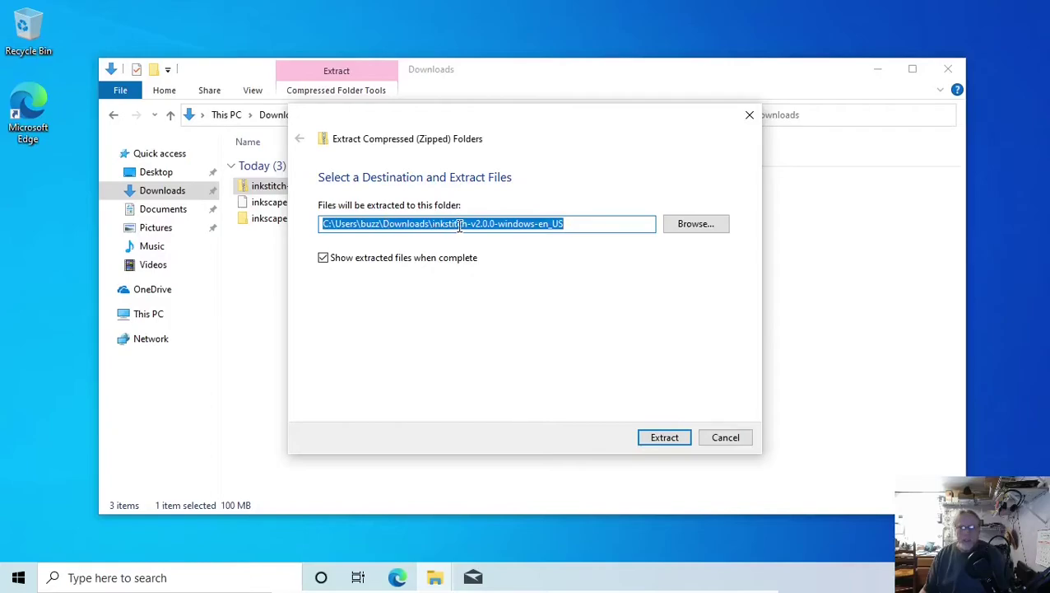
pyautogui.click(651, 438)
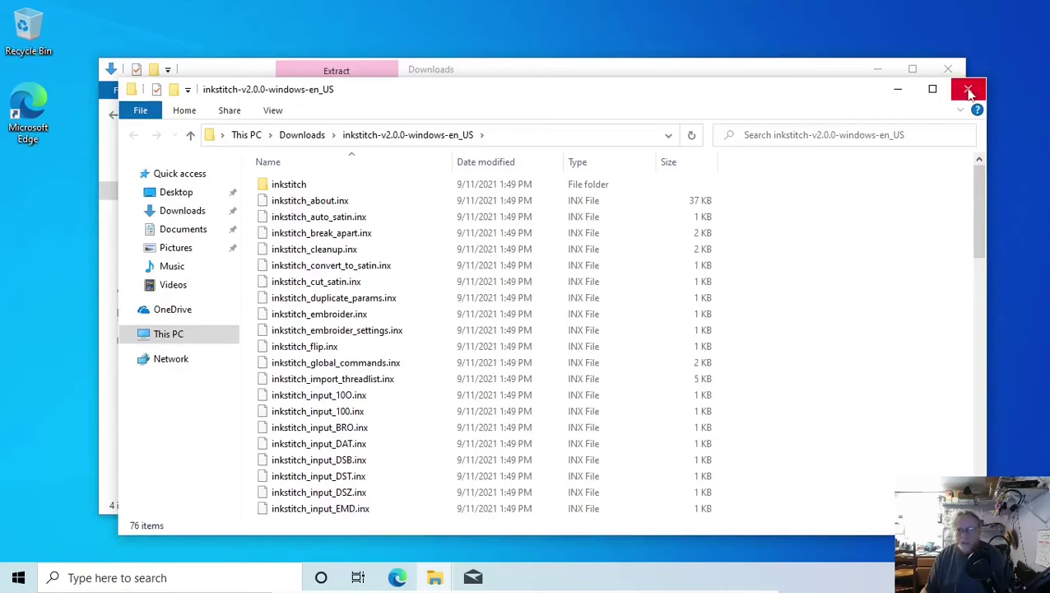
pyautogui.click(967, 89)
# - Create a shortcut to inkscape.exe in Downloads\inkscape\bin and drag it onto the desktop
pyautogui.click(306, 355)
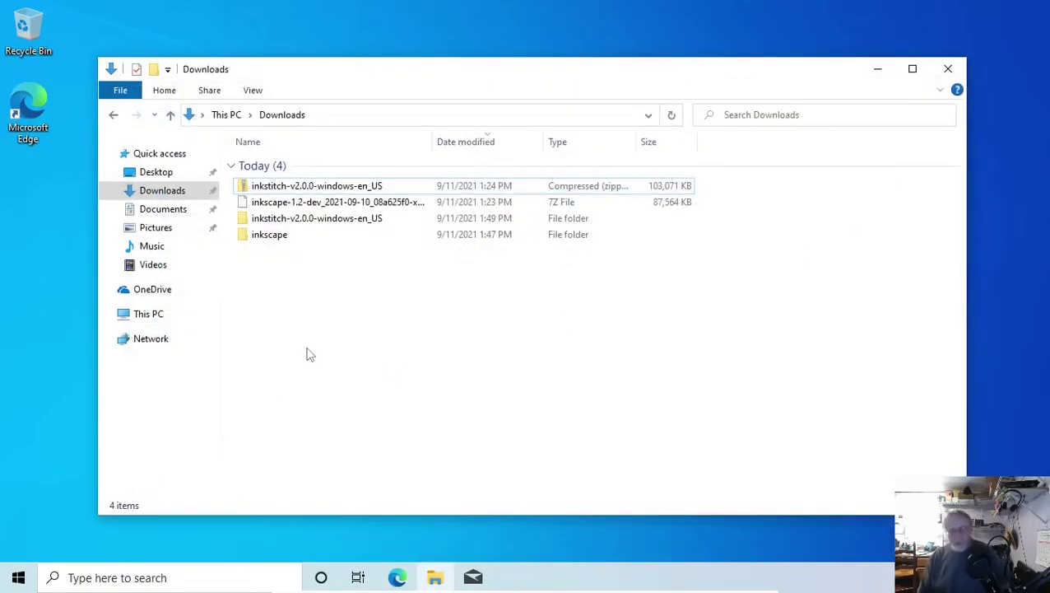
pyautogui.doubleClick(276, 238)
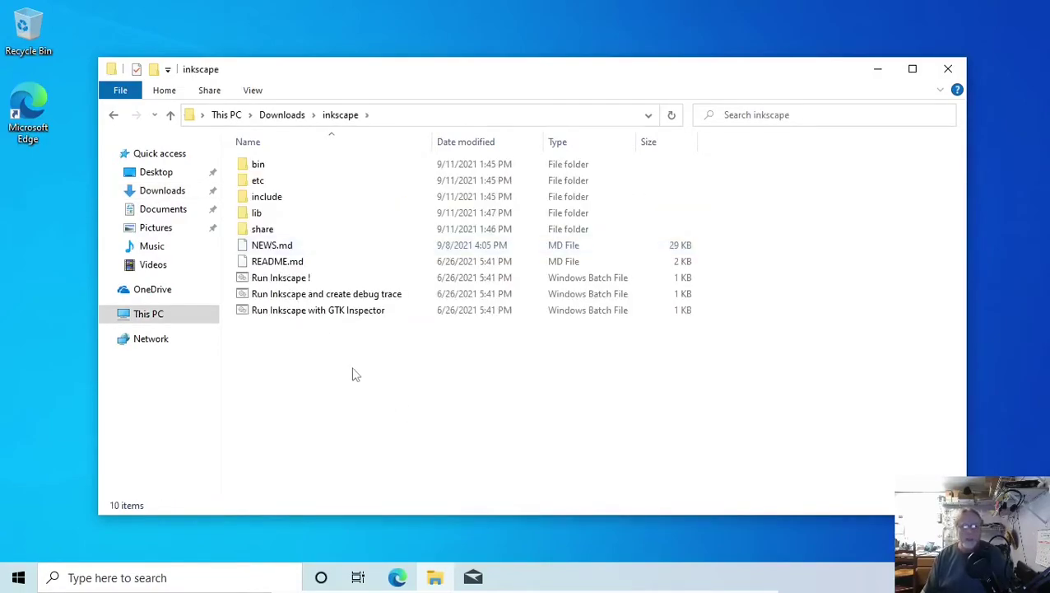
pyautogui.press('Down')
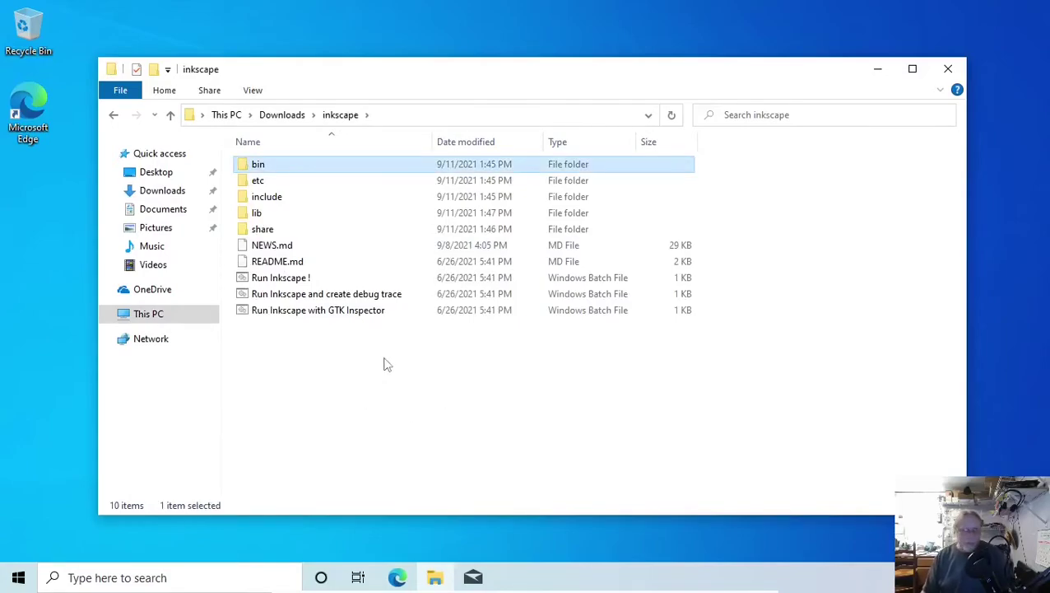
pyautogui.doubleClick(246, 168)
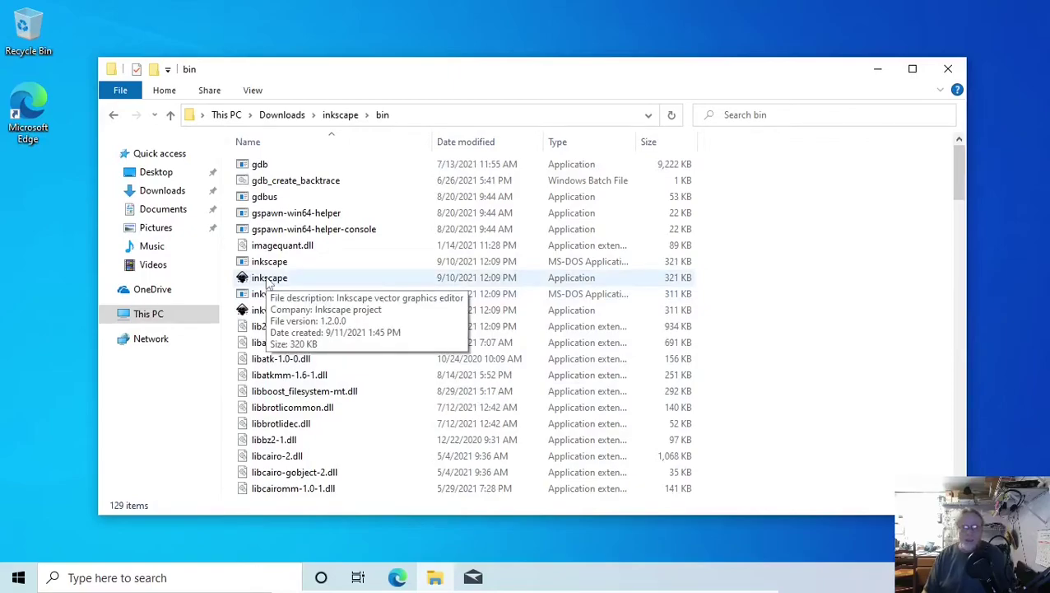
pyautogui.click(269, 282)
pyautogui.rightClick(274, 281)
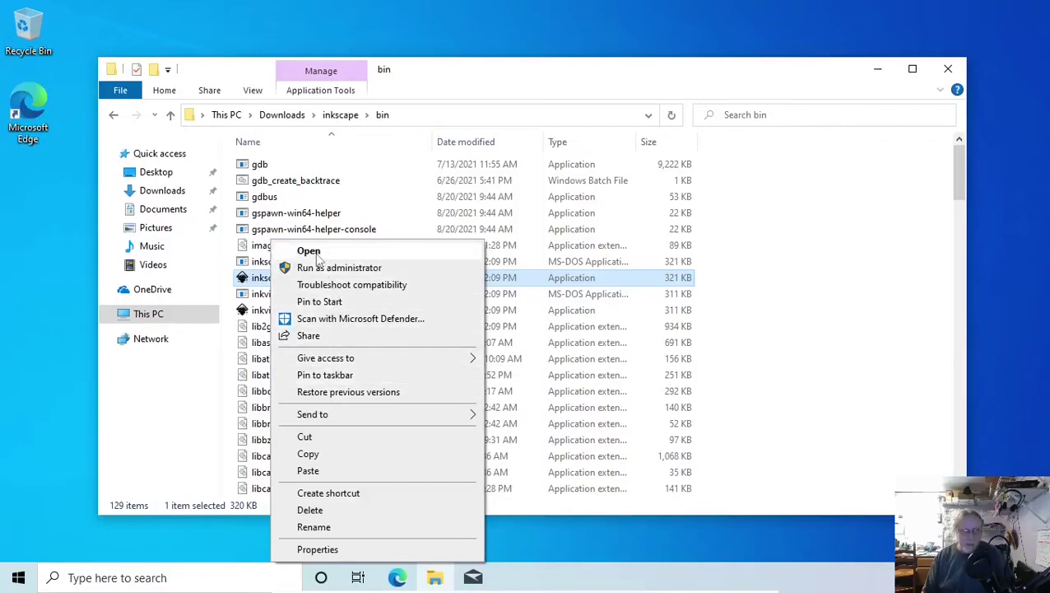
pyautogui.click(328, 493)
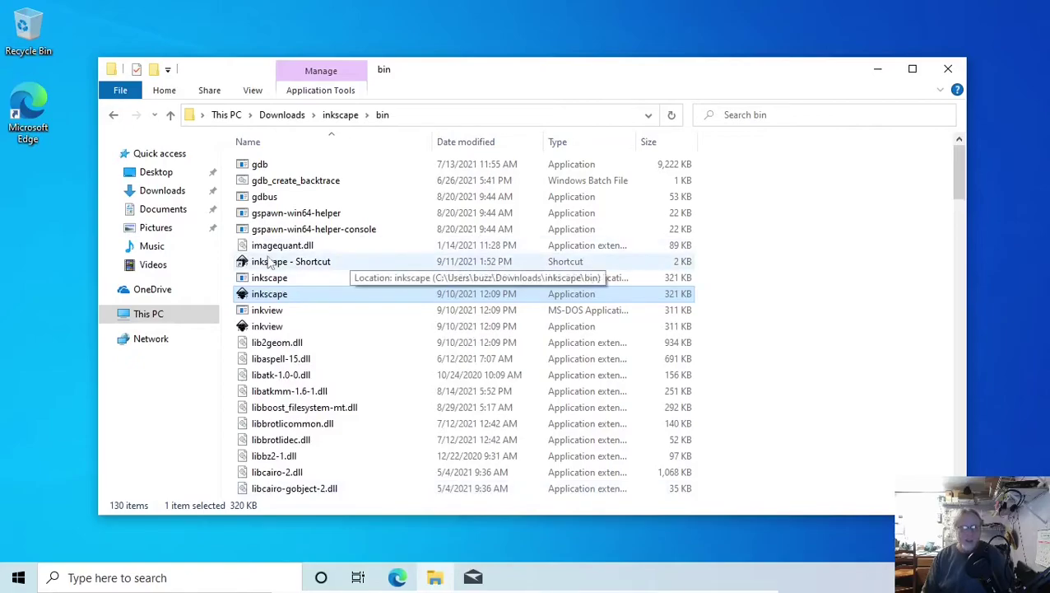
pyautogui.moveTo(278, 261); pyautogui.dragTo(47, 236)
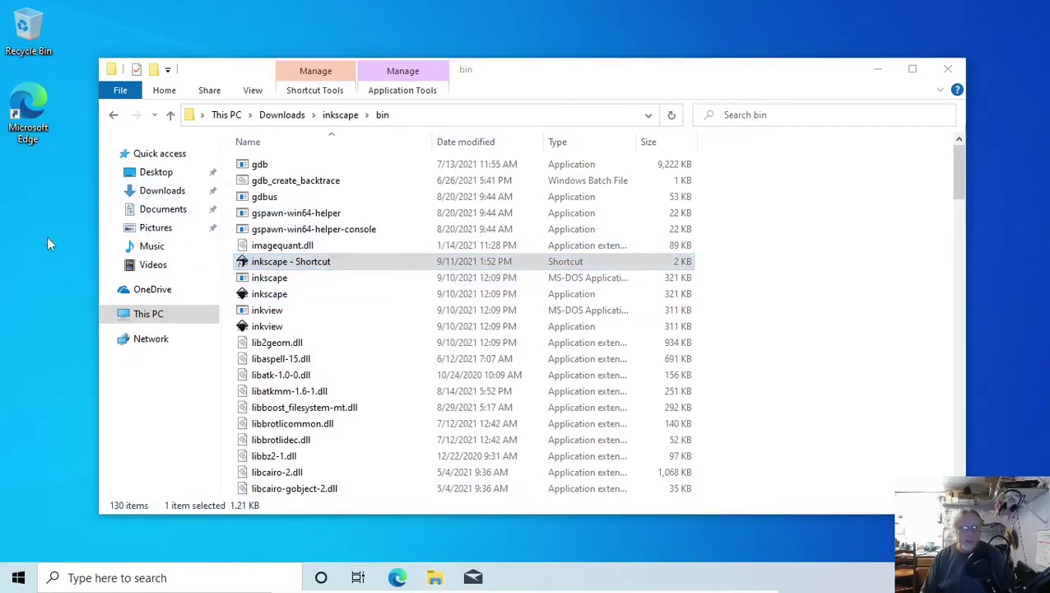
# - Close File Explorer, untick 'Show this every time' in Inkscape's welcome dialog, and create New Document
pyautogui.click(948, 69)
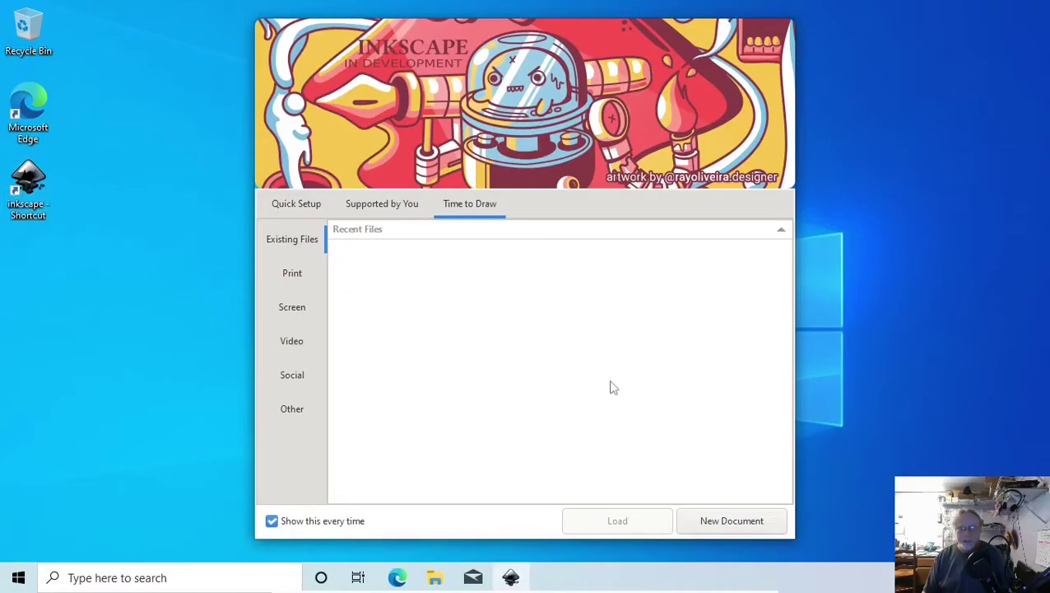
pyautogui.click(272, 521)
pyautogui.click(726, 519)
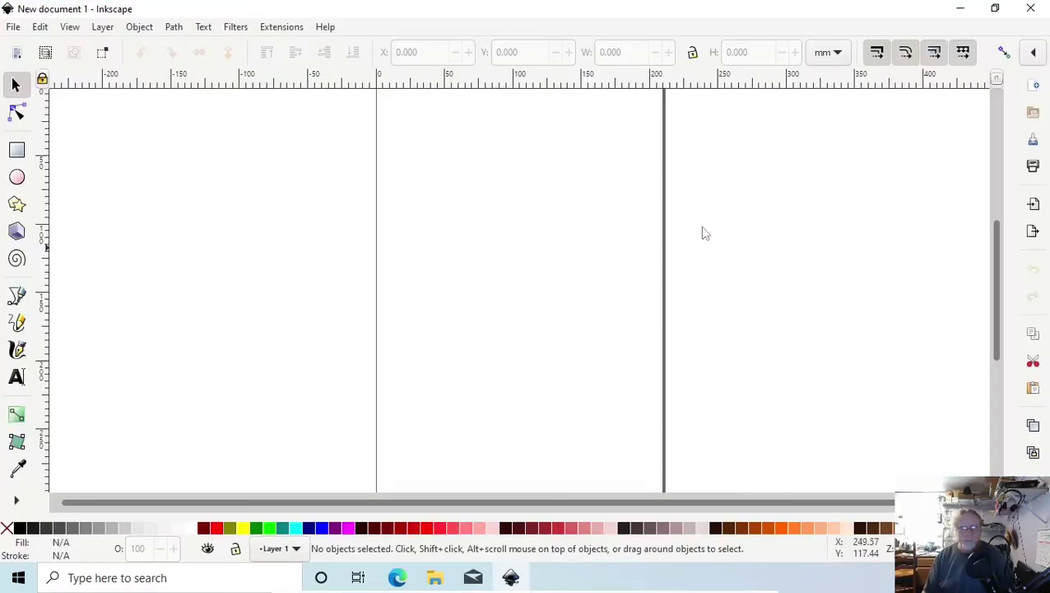
pyautogui.scroll(-4, 753, 331)
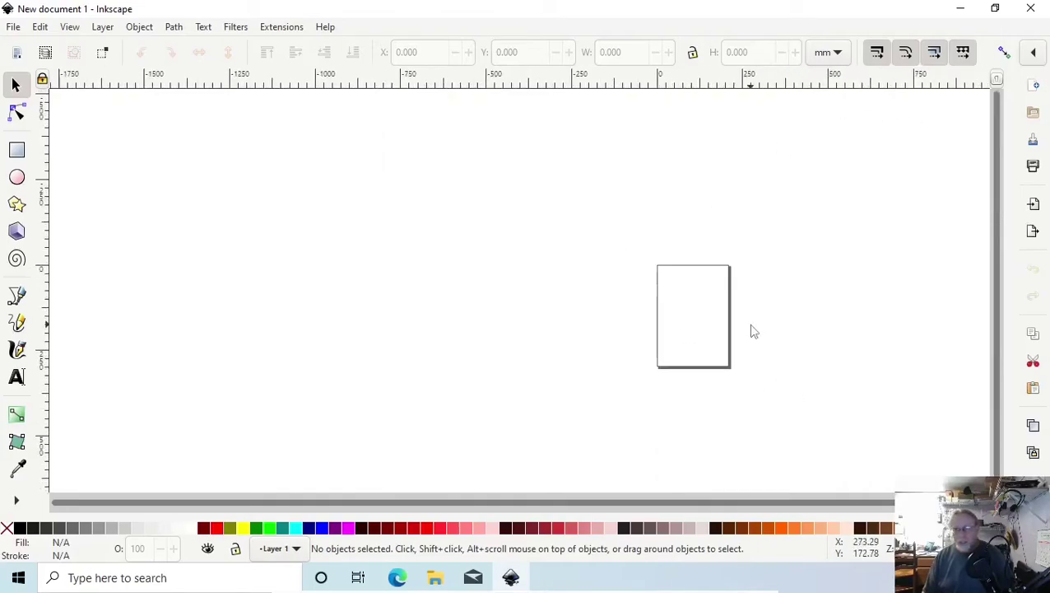
# - Open the User extensions folder from Preferences > System, then minimize Inkscape
pyautogui.click(14, 27)
pyautogui.moveTo(39, 27)
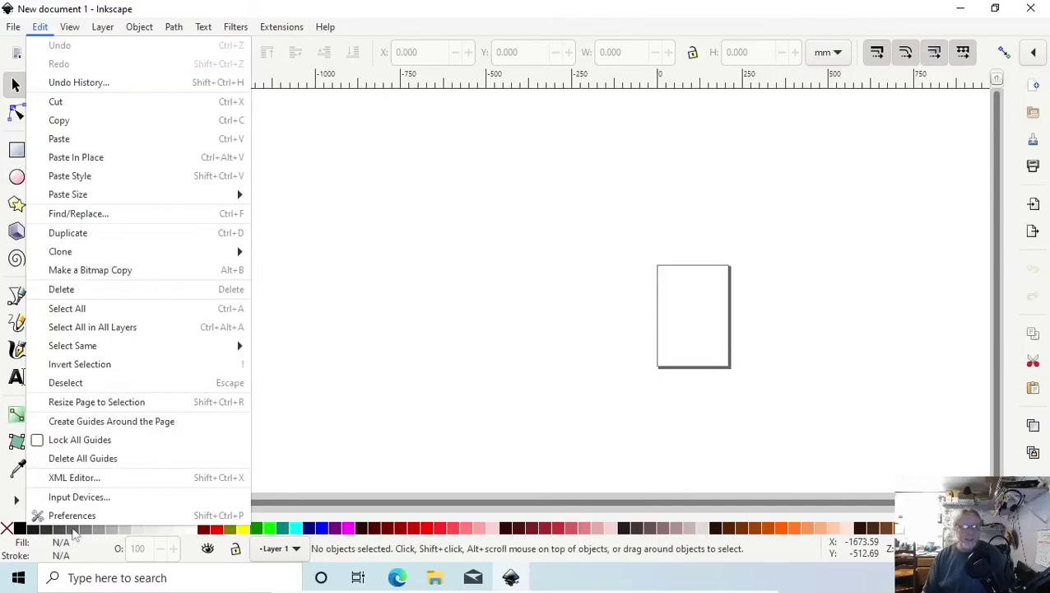
pyautogui.click(70, 515)
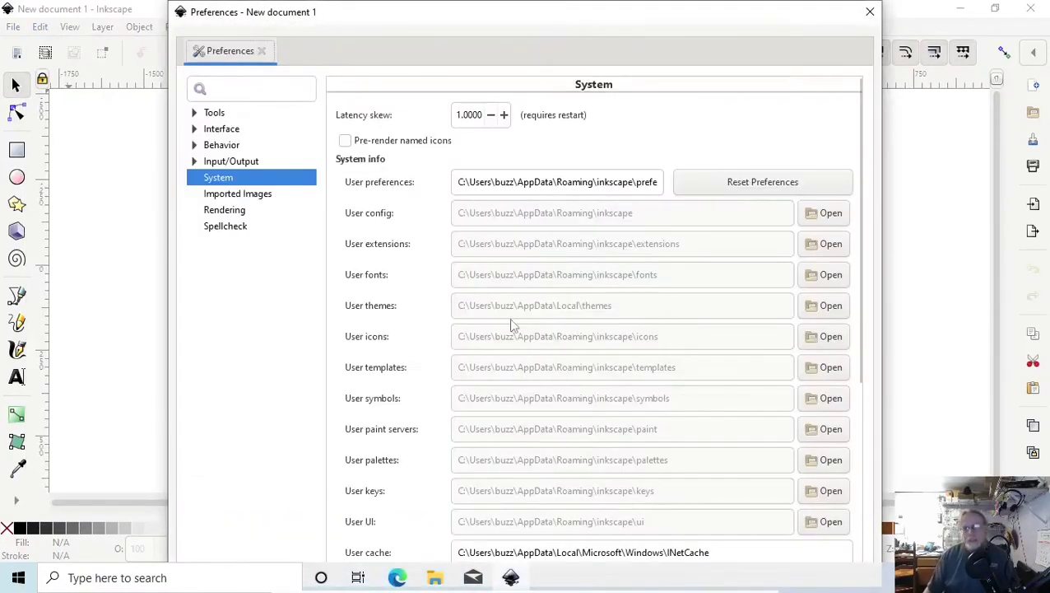
pyautogui.click(828, 244)
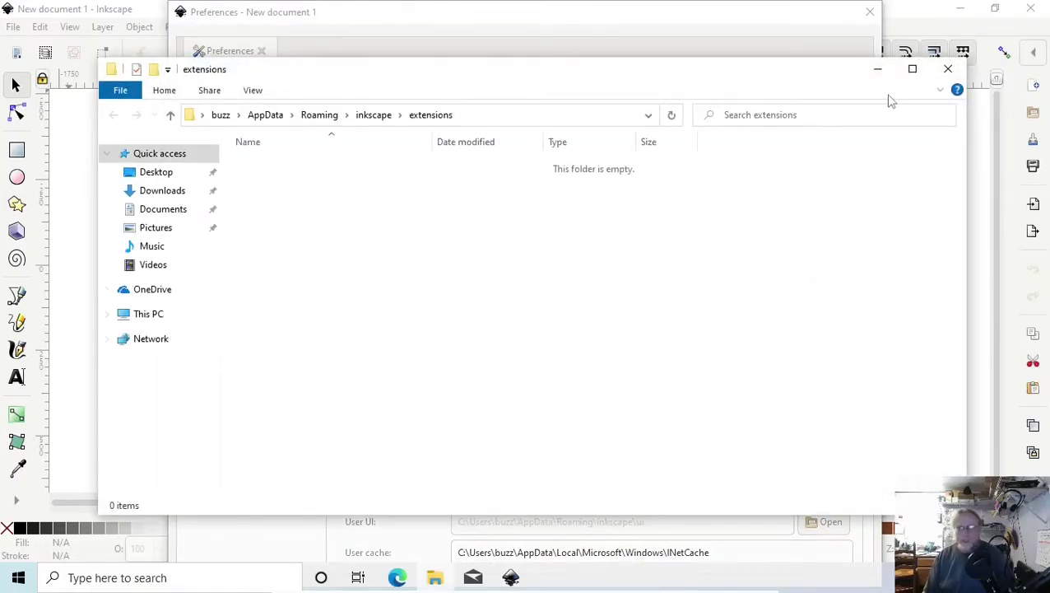
pyautogui.click(960, 8)
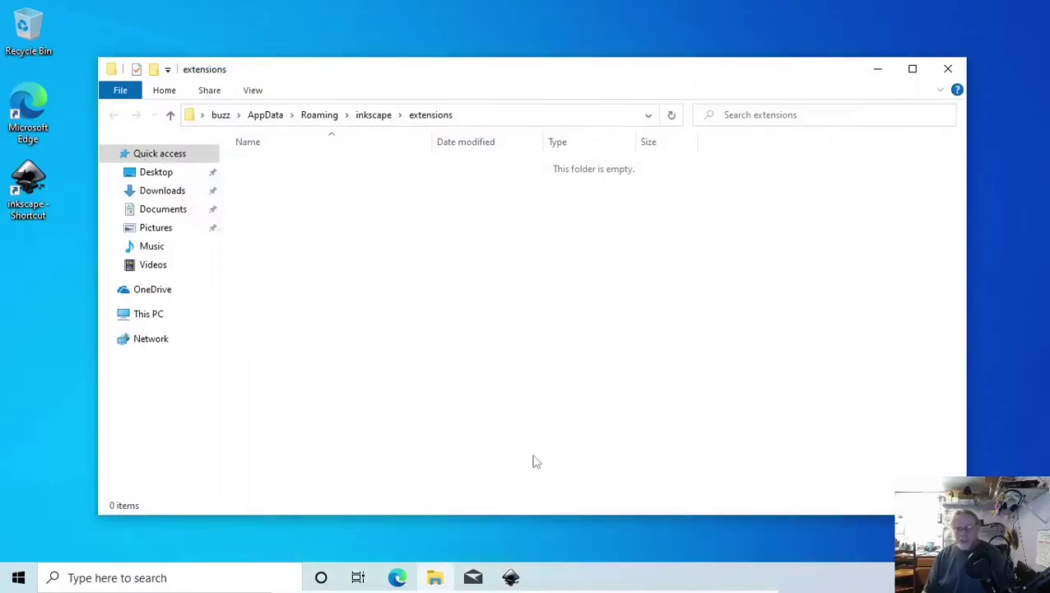
pyautogui.click(437, 580)
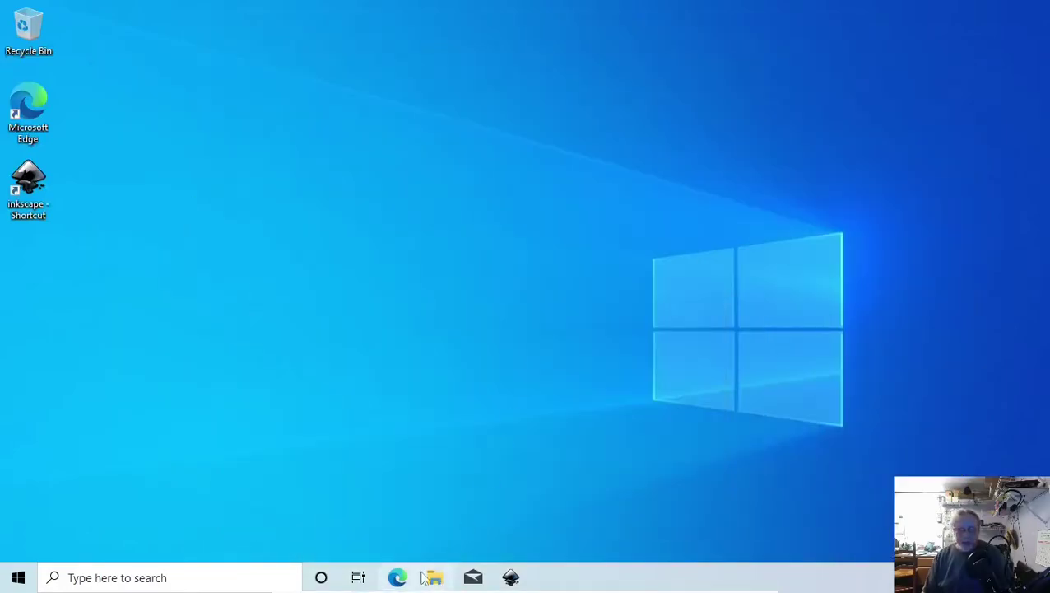
pyautogui.click(434, 579)
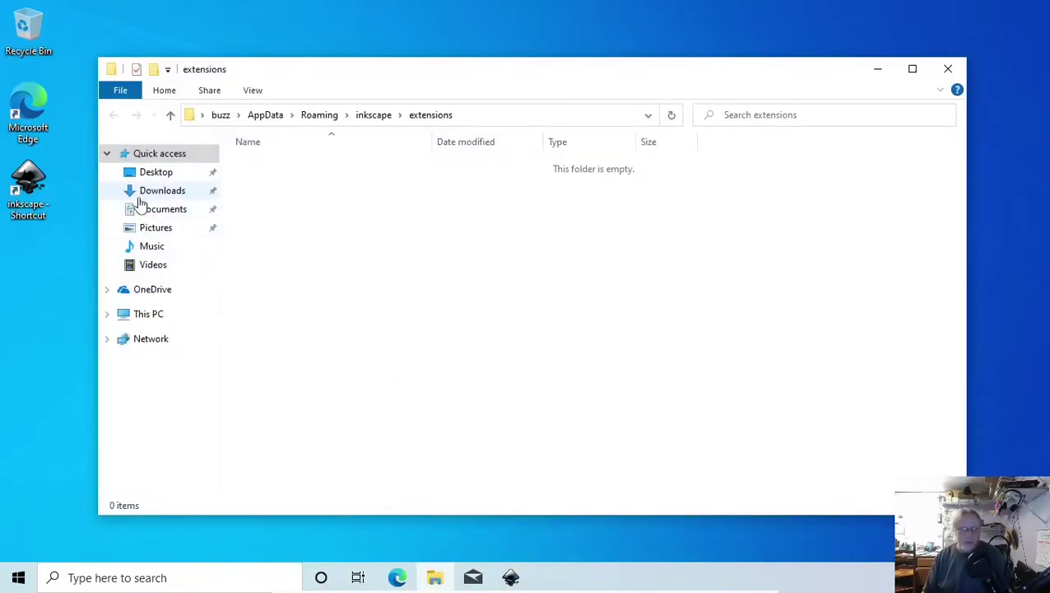
# - Open Downloads\inkstitch-v2.0.0-windows-en_US and select all 76 items to copy
pyautogui.click(151, 209)
pyautogui.click(148, 191)
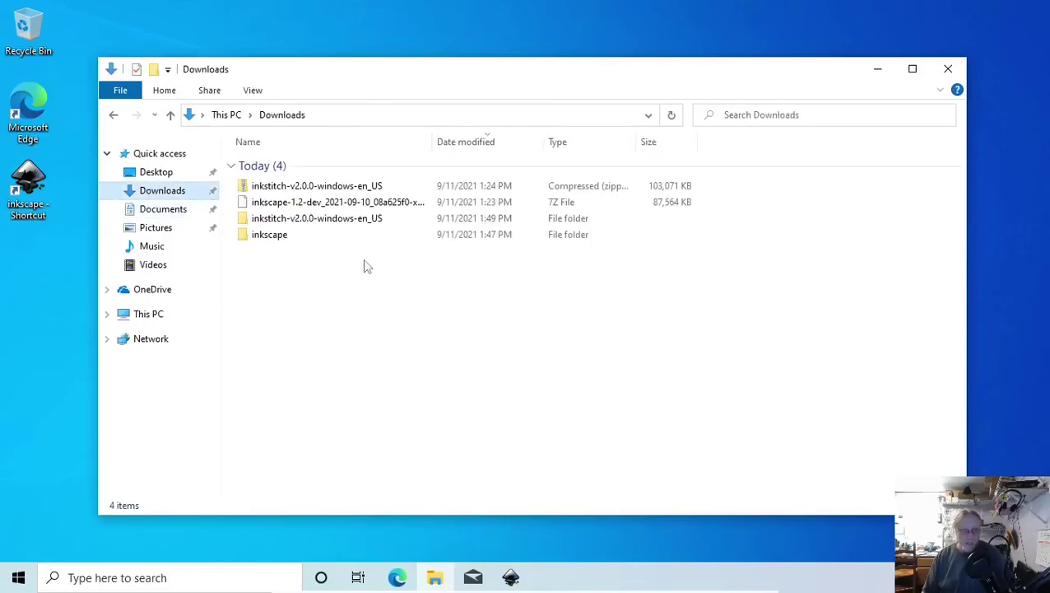
pyautogui.doubleClick(278, 219)
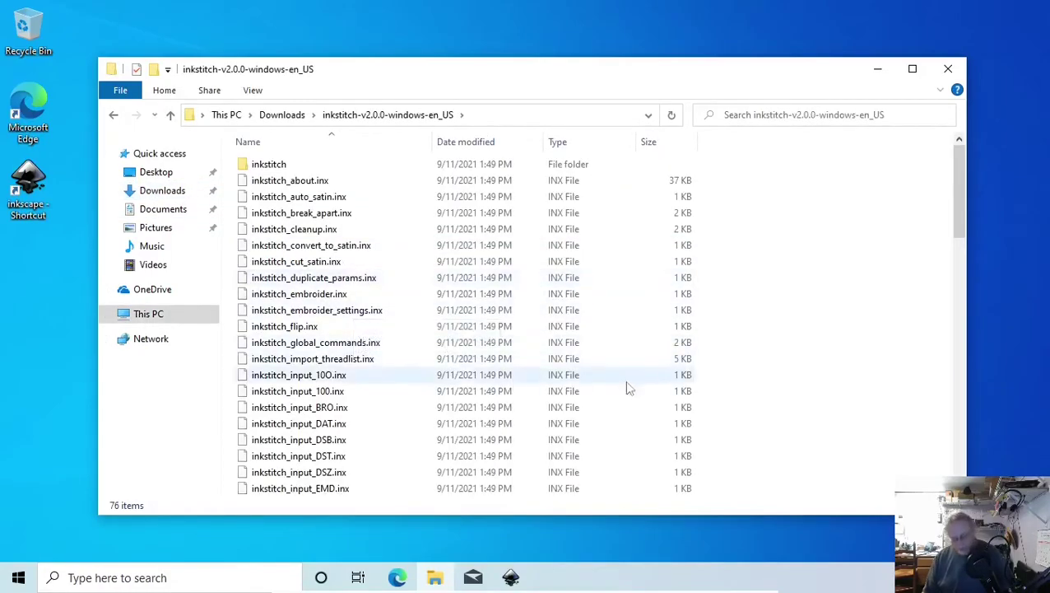
pyautogui.hotkey('ctrl', 'a')
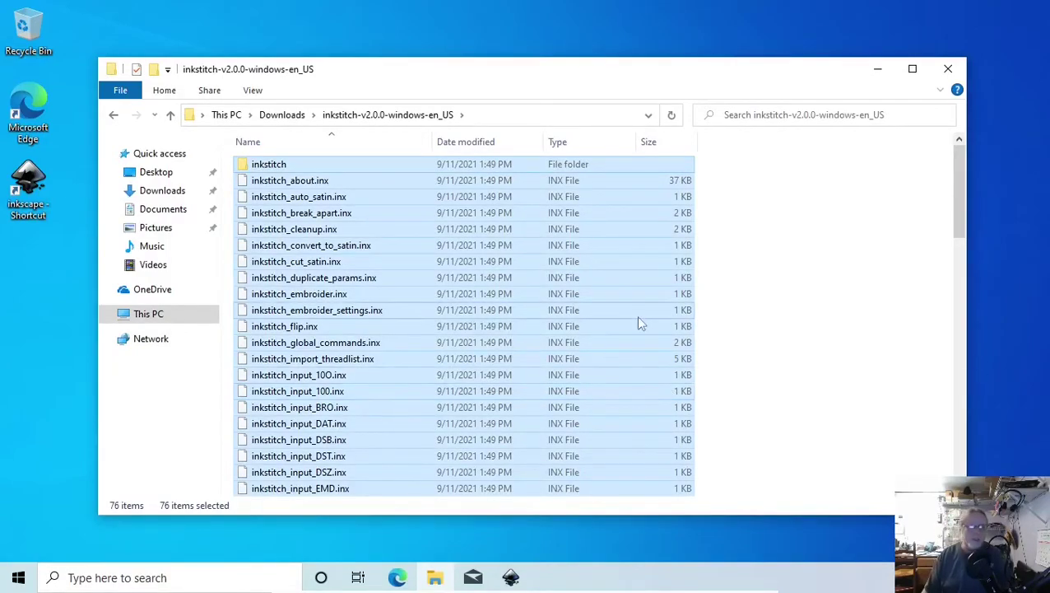
# - Reopen the user extensions folder from Preferences and paste the Ink/Stitch files into it
pyautogui.click(947, 70)
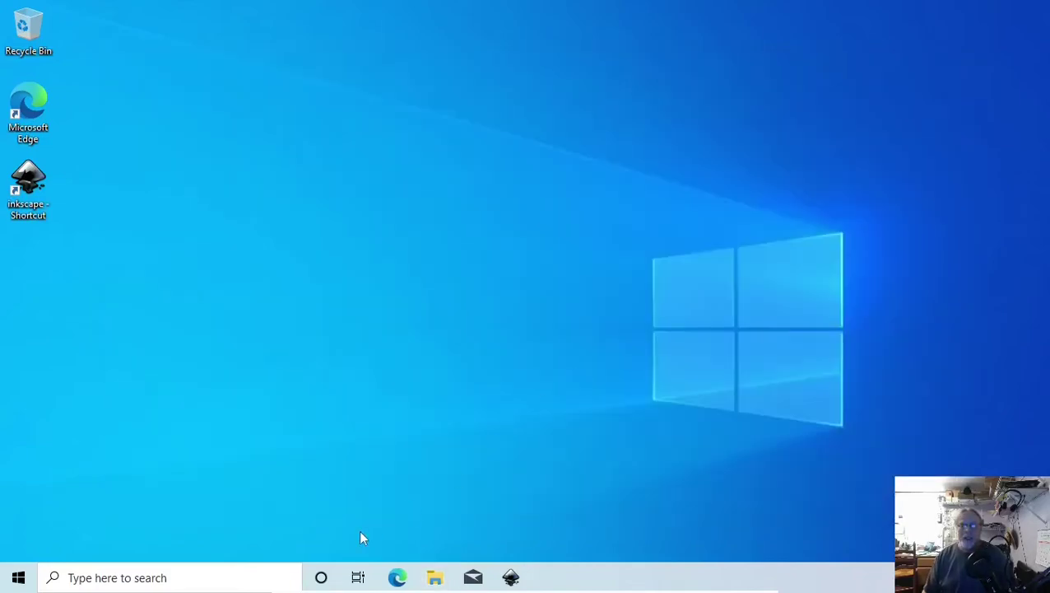
pyautogui.click(510, 578)
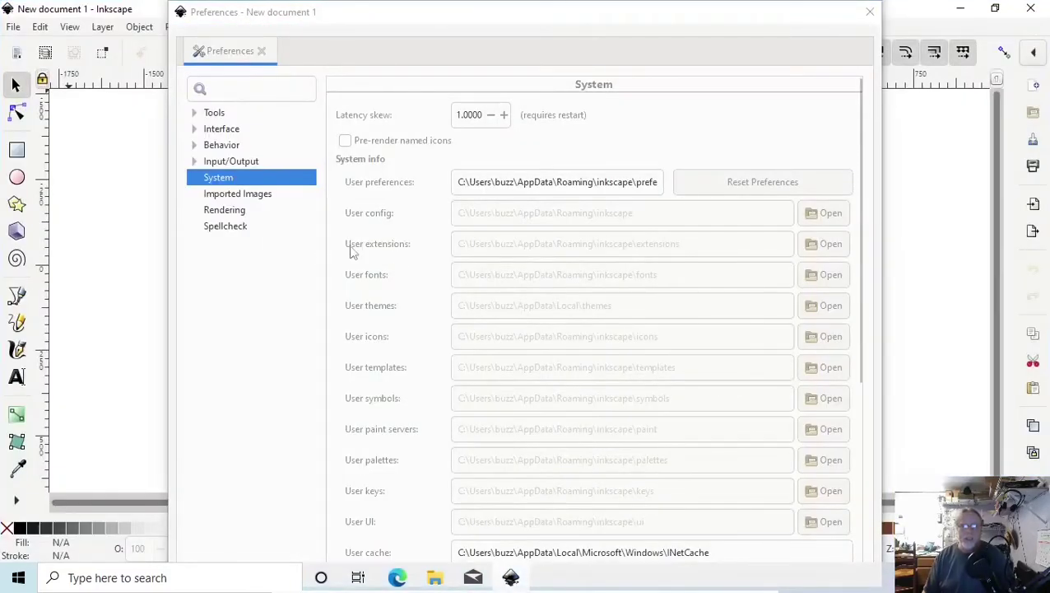
pyautogui.click(827, 243)
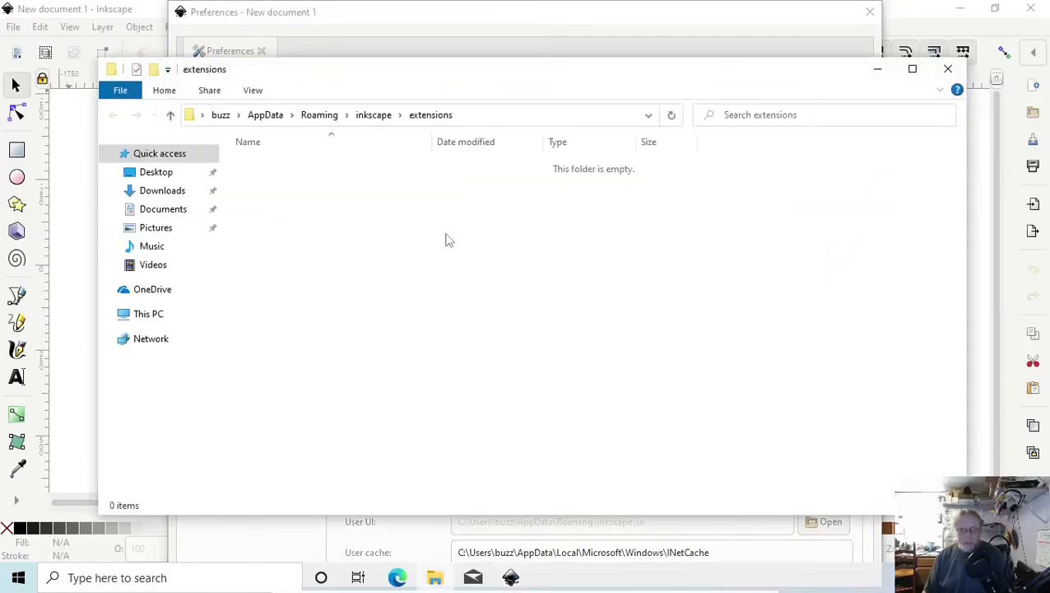
pyautogui.moveTo(387, 208); pyautogui.dragTo(428, 246)
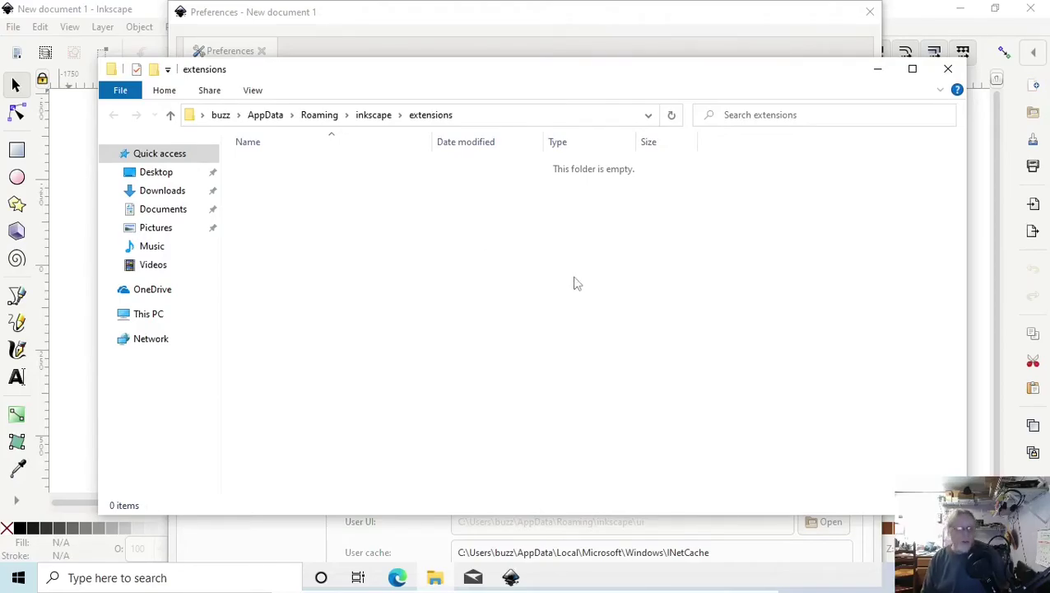
pyautogui.hotkey('ctrl', 'v')
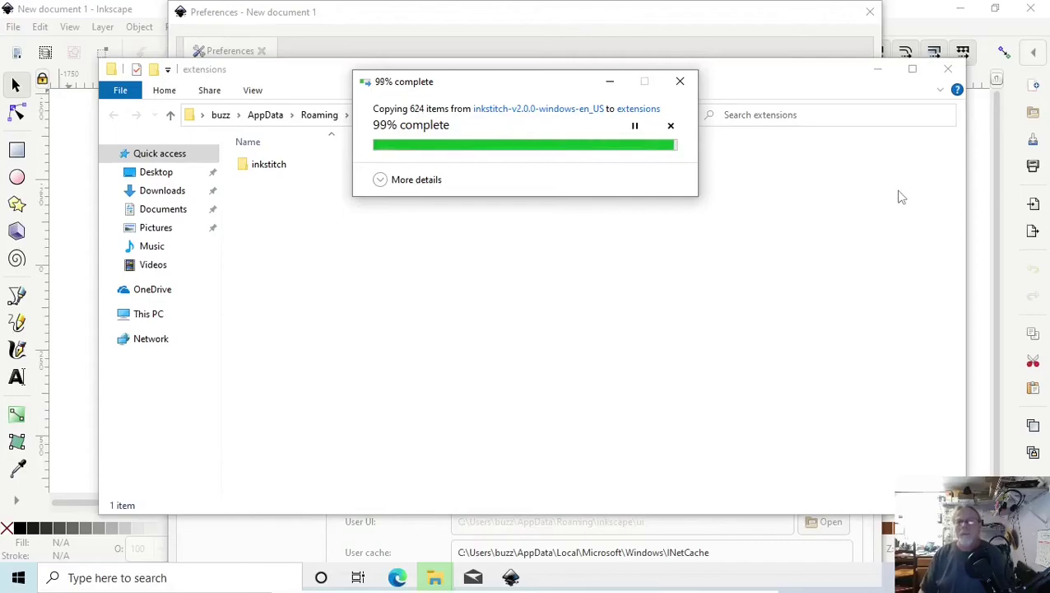
# - Close Explorer, Preferences and Inkscape, then relaunch Inkscape from its desktop shortcut
pyautogui.click(951, 71)
pyautogui.click(870, 11)
pyautogui.click(1030, 8)
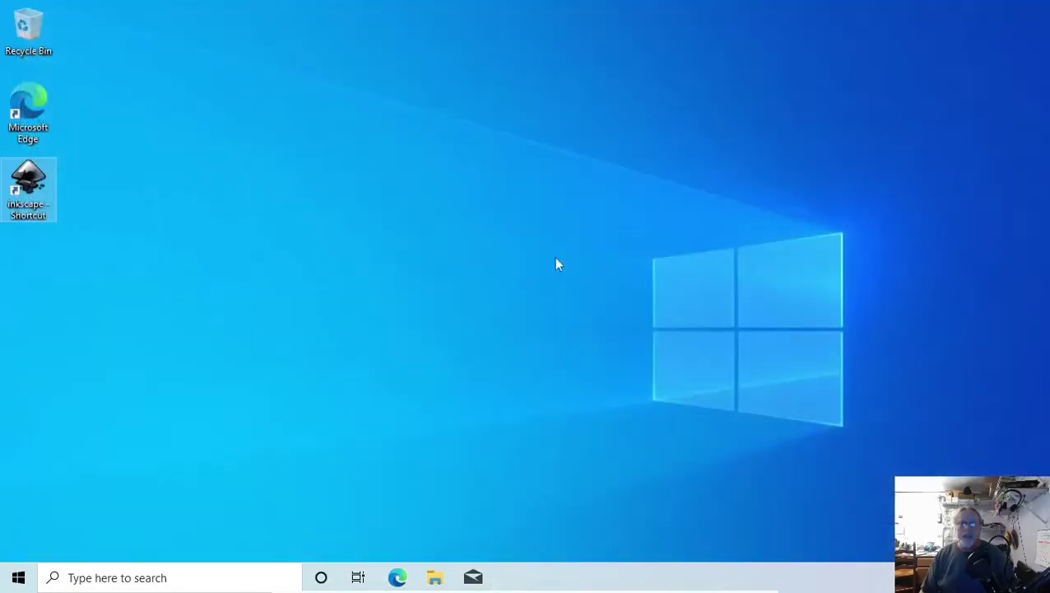
pyautogui.doubleClick(33, 186)
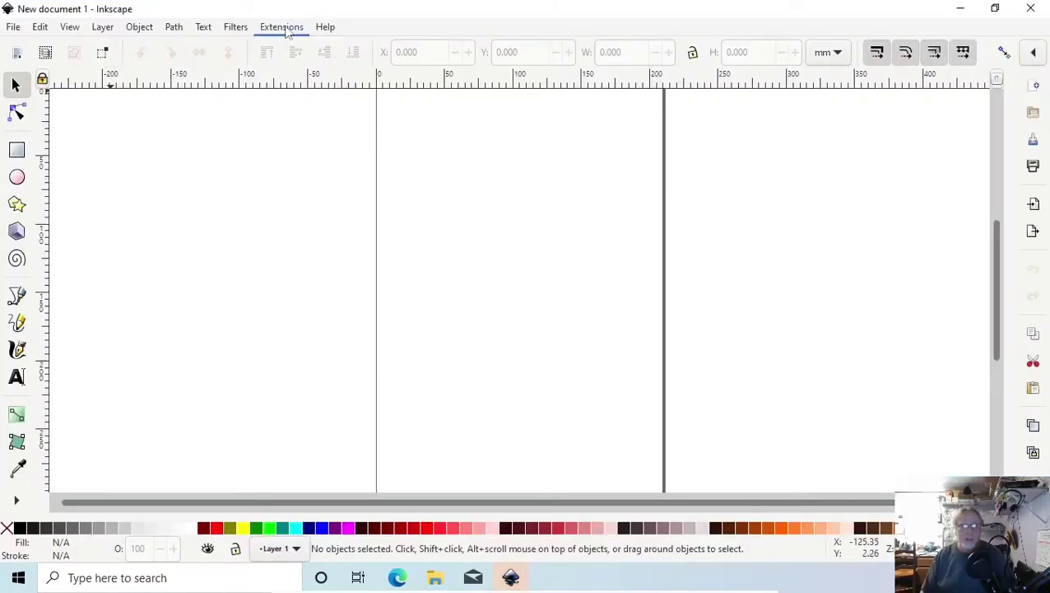
# - Run Ink/Stitch > Thread Color Management > Install thread color palettes for Inkscape, then click DONE
pyautogui.click(283, 27)
pyautogui.moveTo(319, 216)
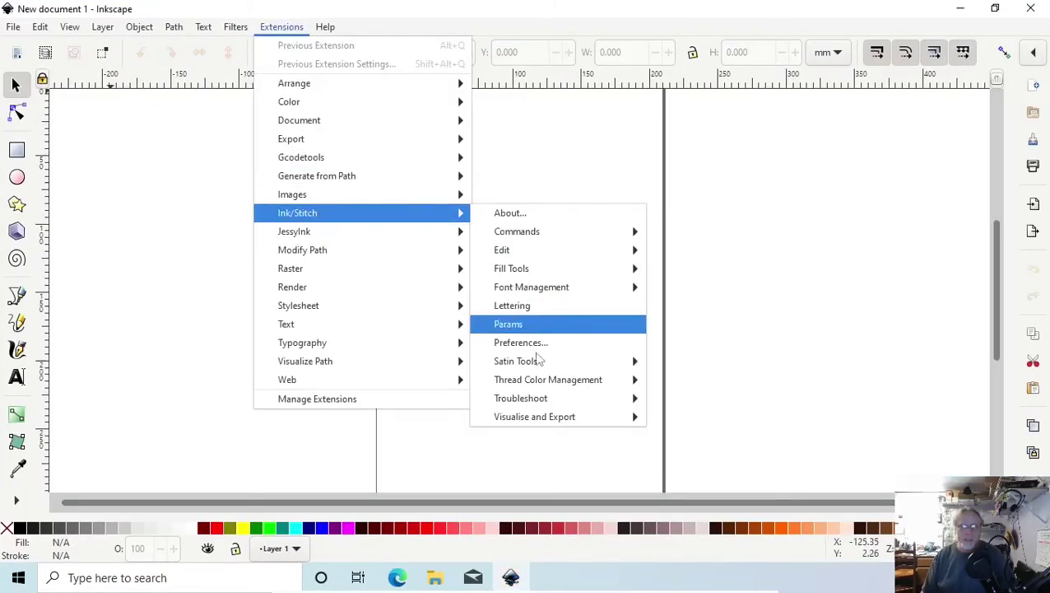
pyautogui.moveTo(540, 384)
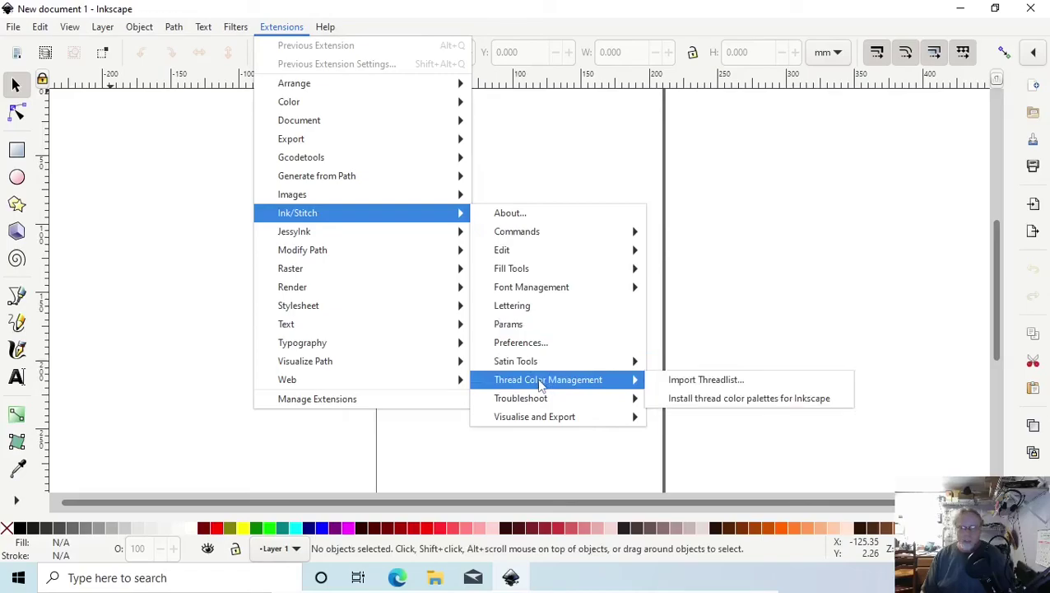
pyautogui.click(708, 399)
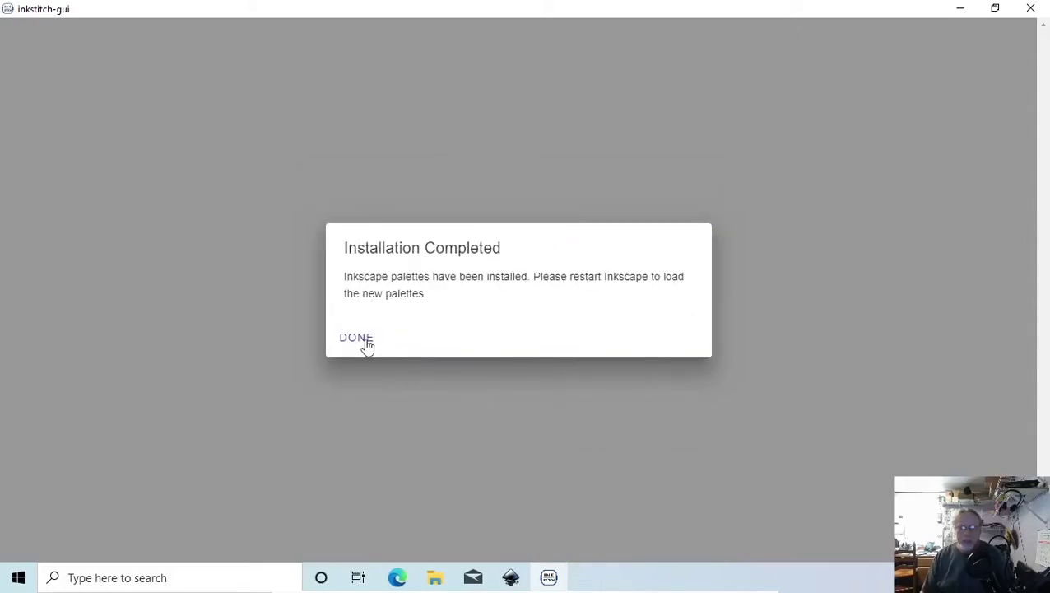
pyautogui.click(357, 339)
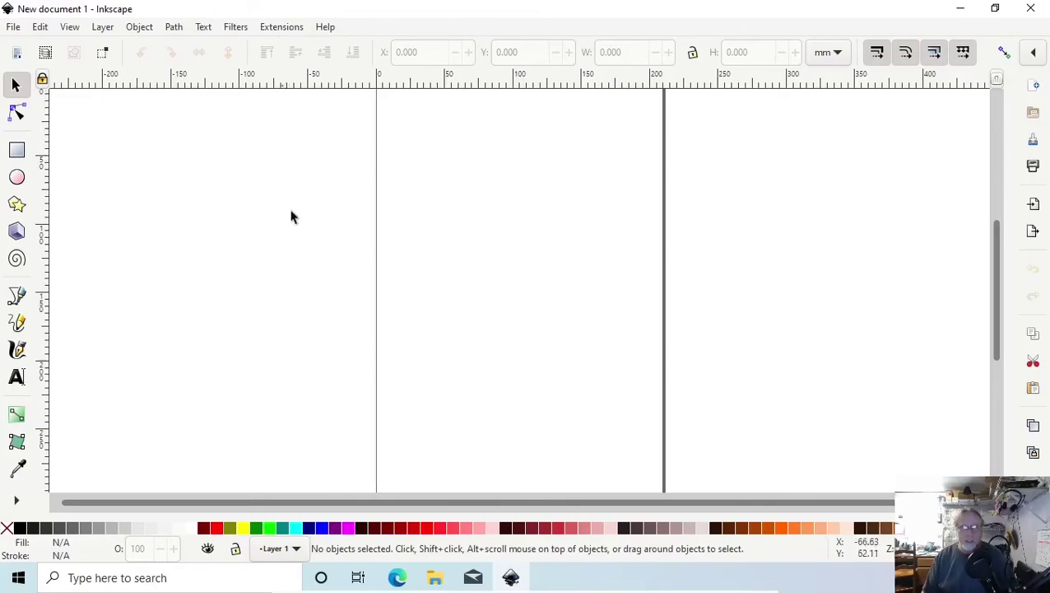
# - Switch Document Properties units to inches, set width and height to 4 in, and close it
pyautogui.keyDown('ctrl'); pyautogui.scroll(-4, 305, 221); pyautogui.keyUp('ctrl')
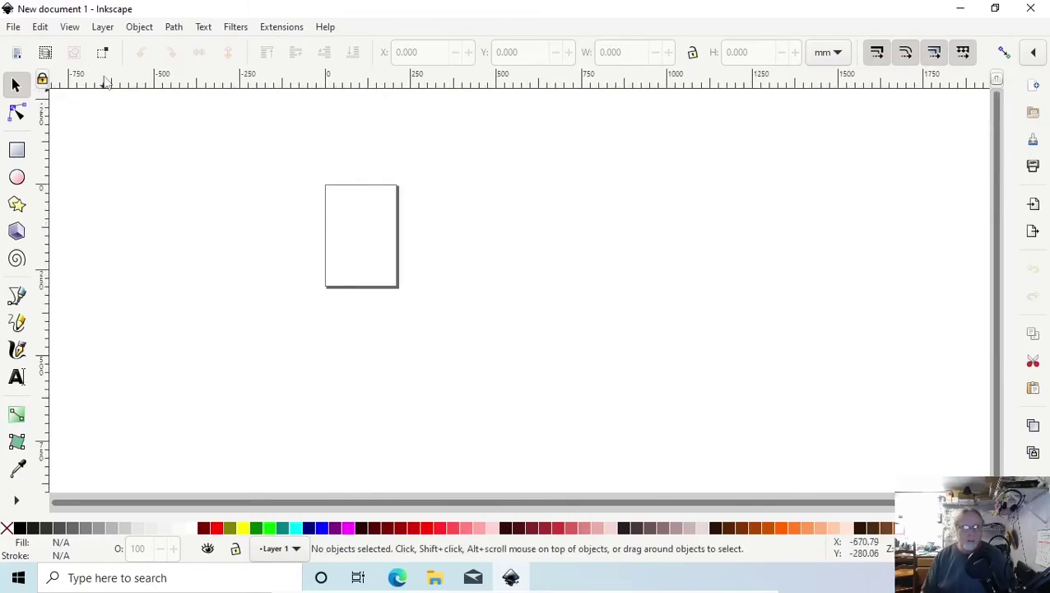
pyautogui.click(37, 28)
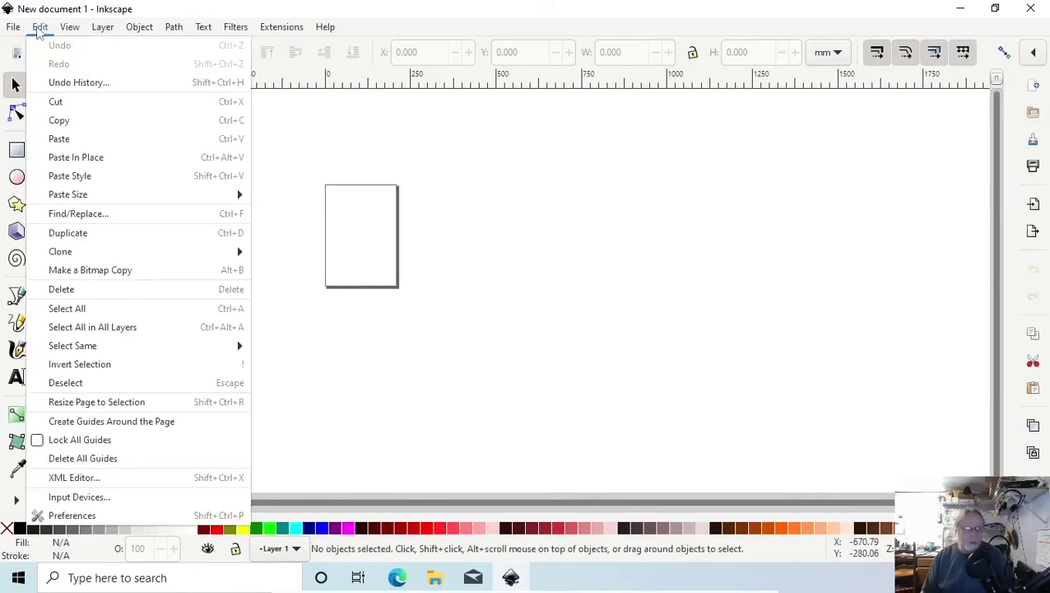
pyautogui.moveTo(12, 28)
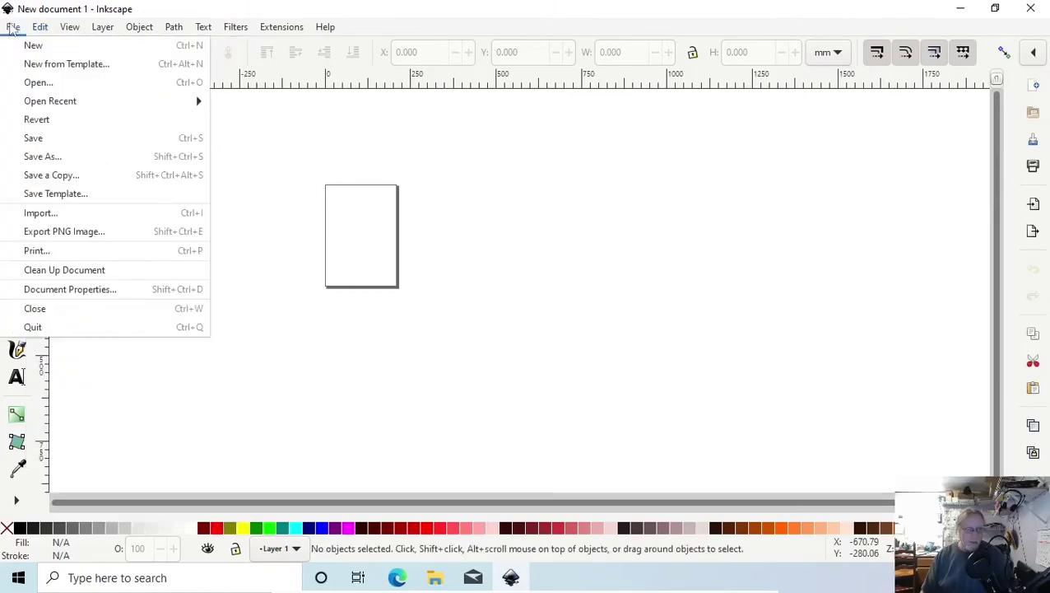
pyautogui.click(54, 290)
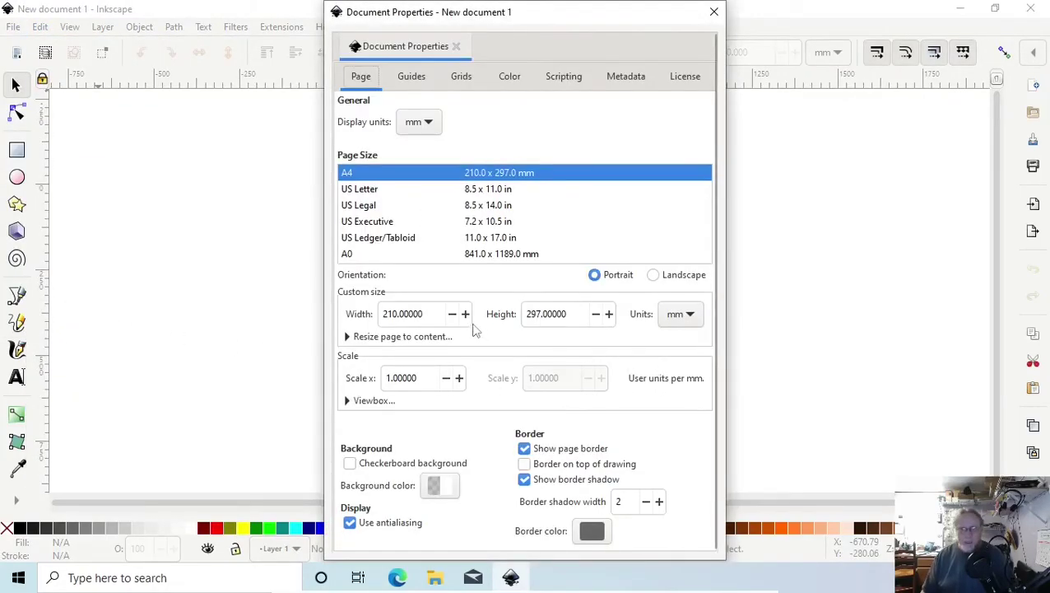
pyautogui.click(690, 320)
pyautogui.click(675, 257)
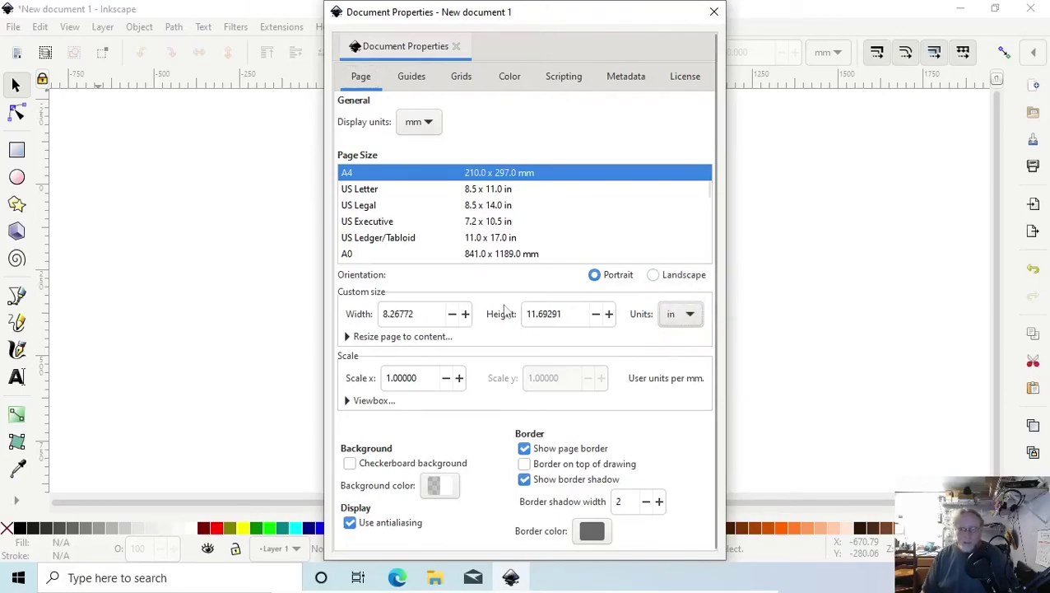
pyautogui.doubleClick(417, 318)
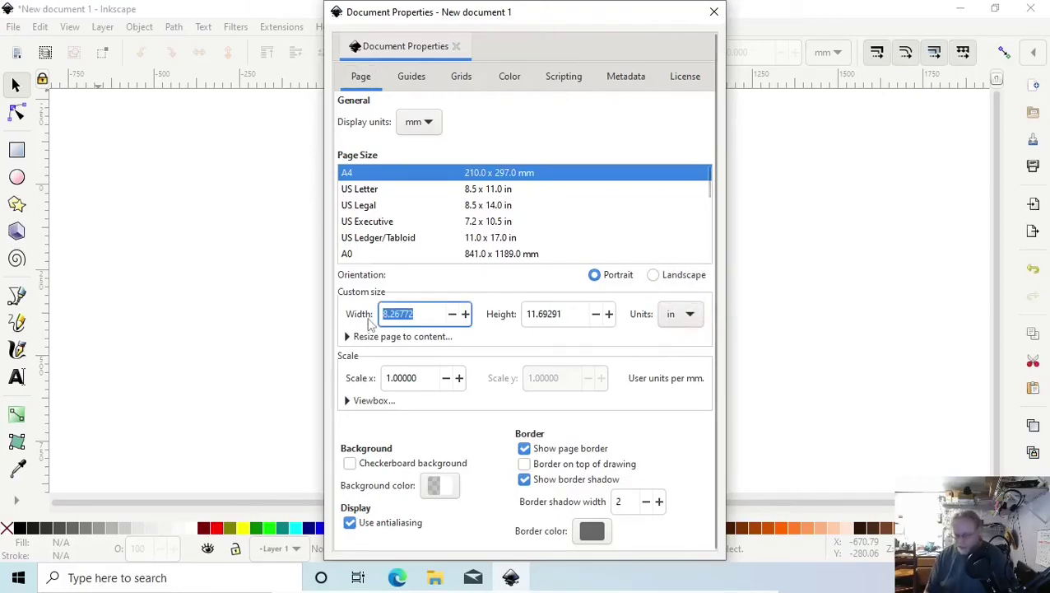
pyautogui.write('4')
pyautogui.press('Tab')
pyautogui.write('4')
pyautogui.press('Tab')
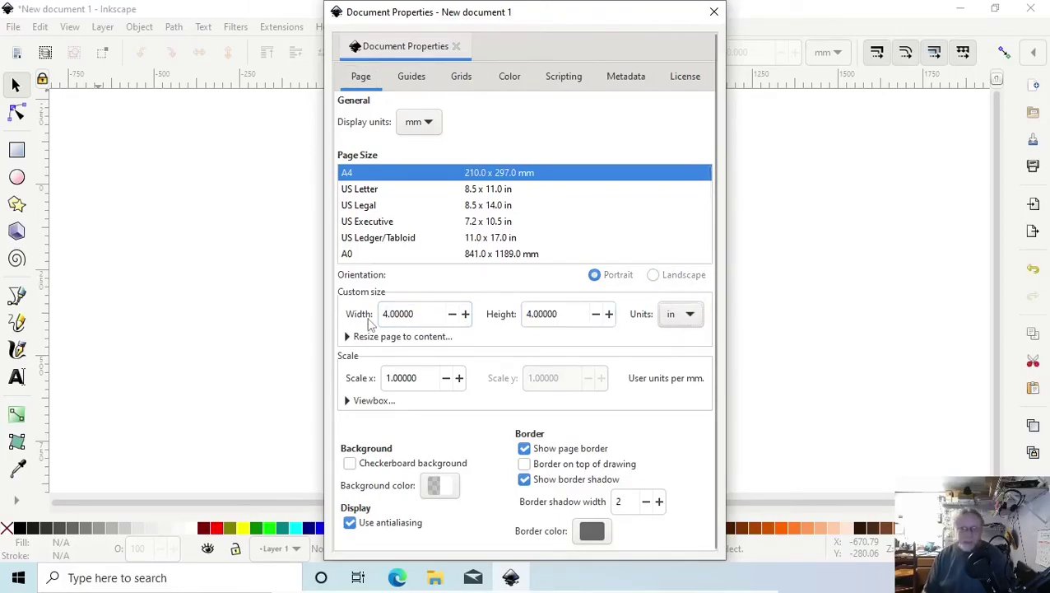
pyautogui.click(714, 12)
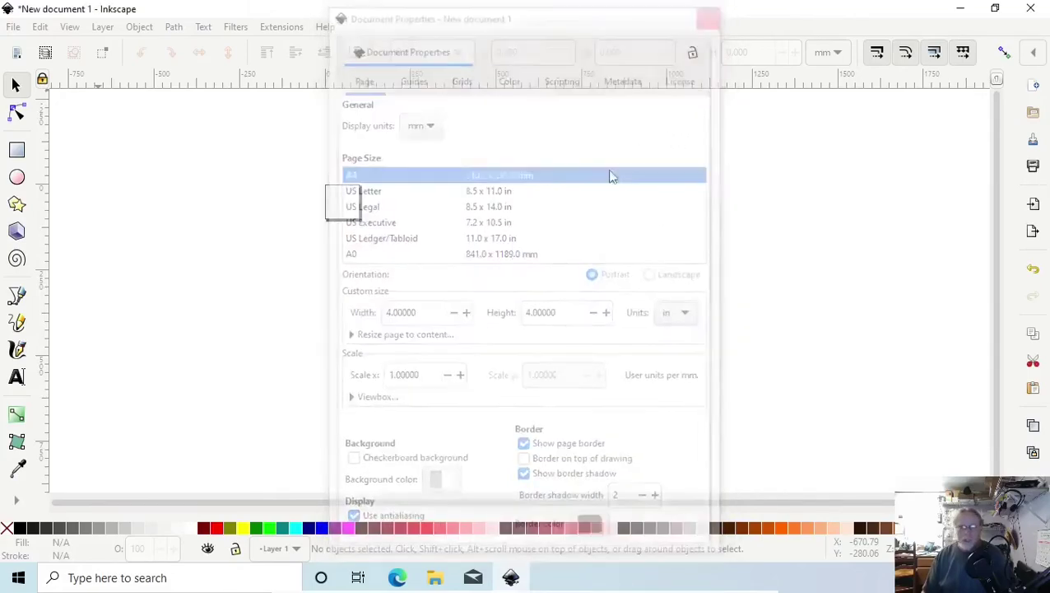
# - Use Ink/Stitch Lettering to place 'Low Tech Linux' in Manuskript Gothisch at 100% scale
pyautogui.scroll(6, 345, 192)
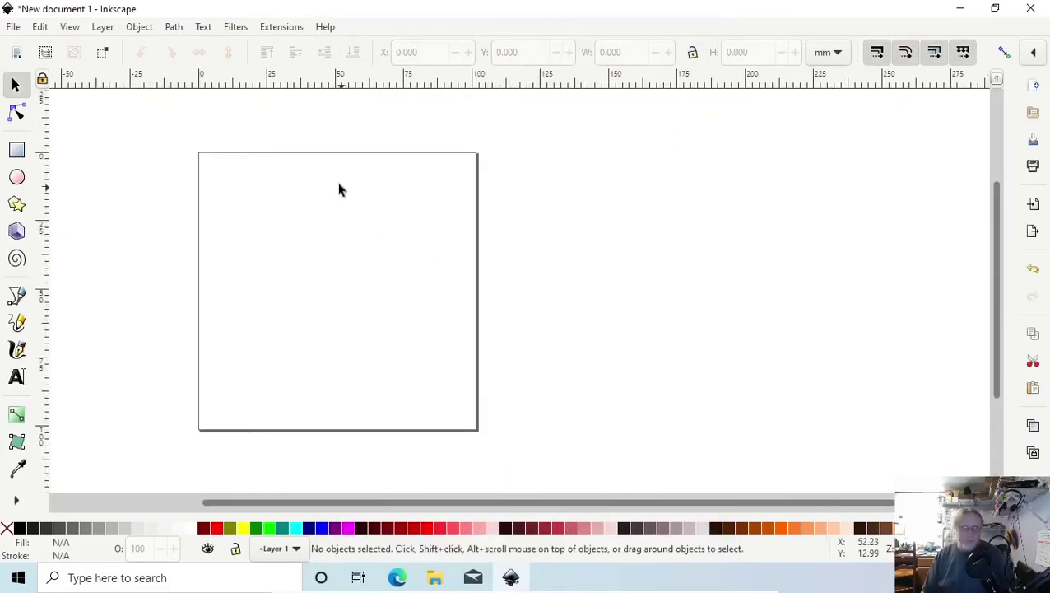
pyautogui.click(282, 26)
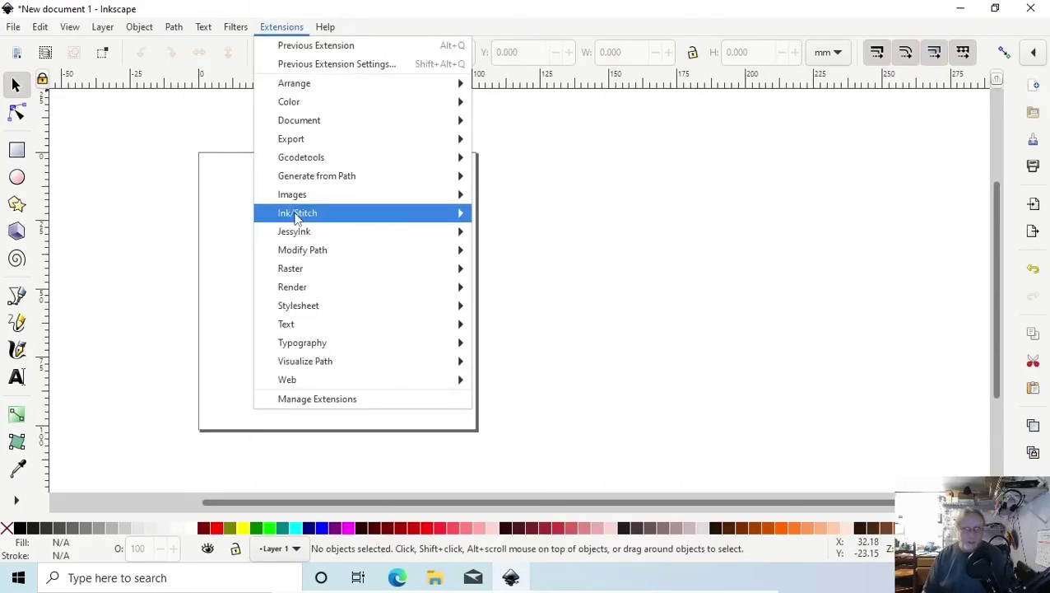
pyautogui.moveTo(298, 213)
pyautogui.click(512, 306)
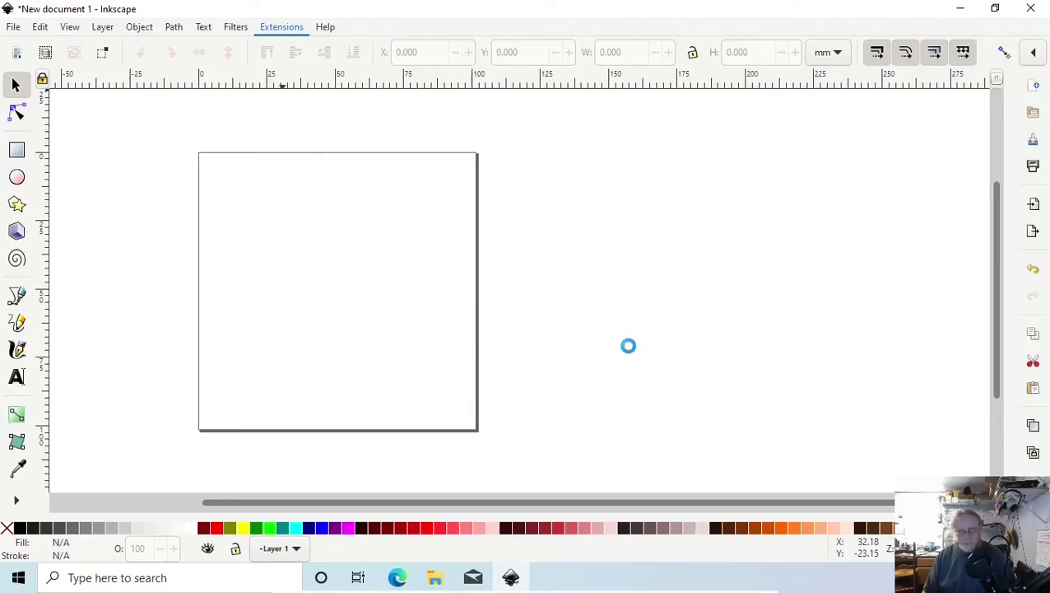
pyautogui.click(330, 96)
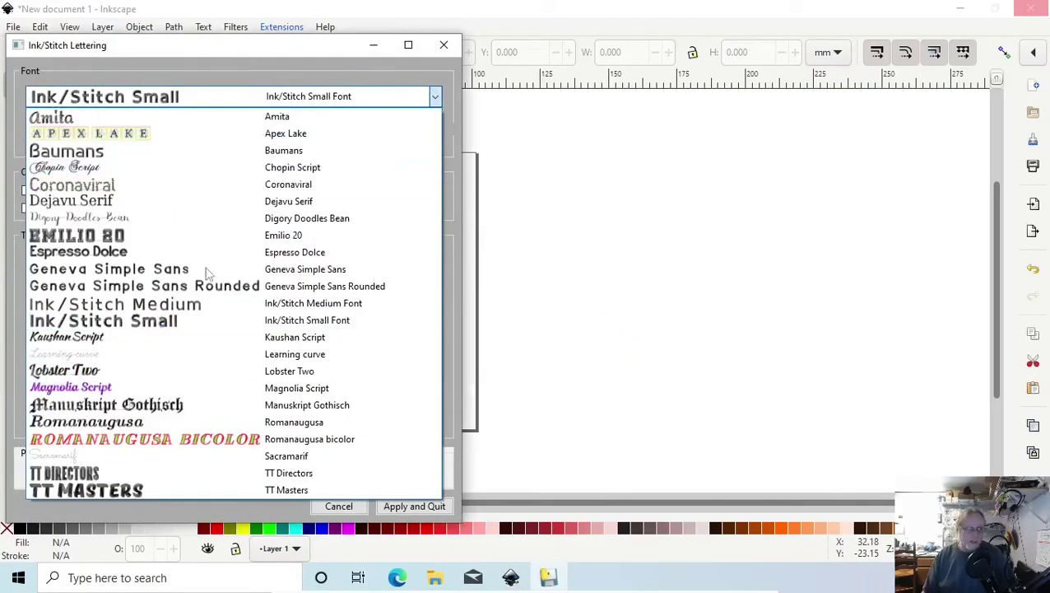
pyautogui.click(178, 404)
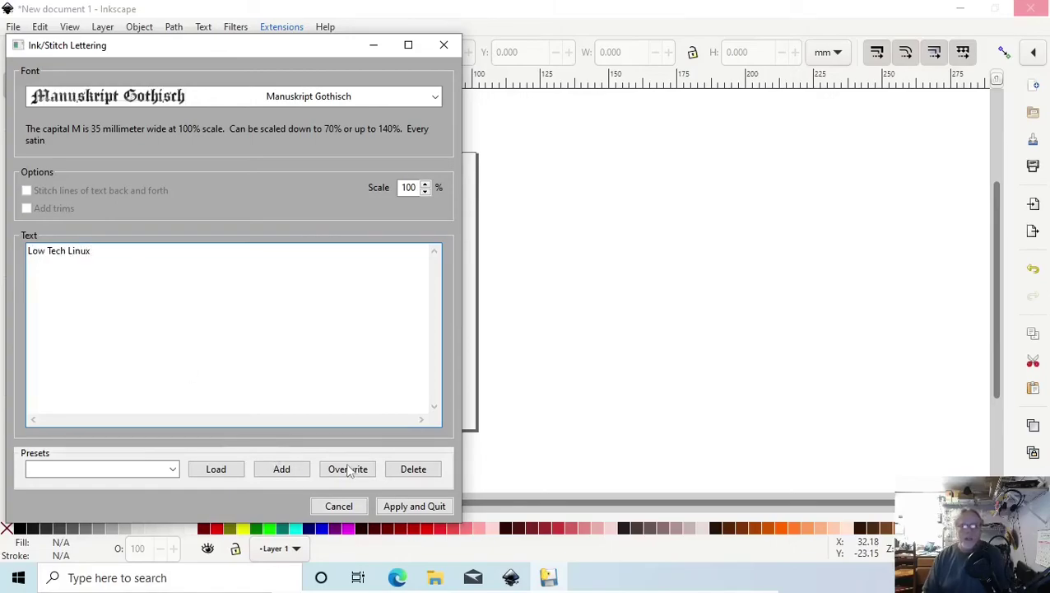
pyautogui.click(414, 506)
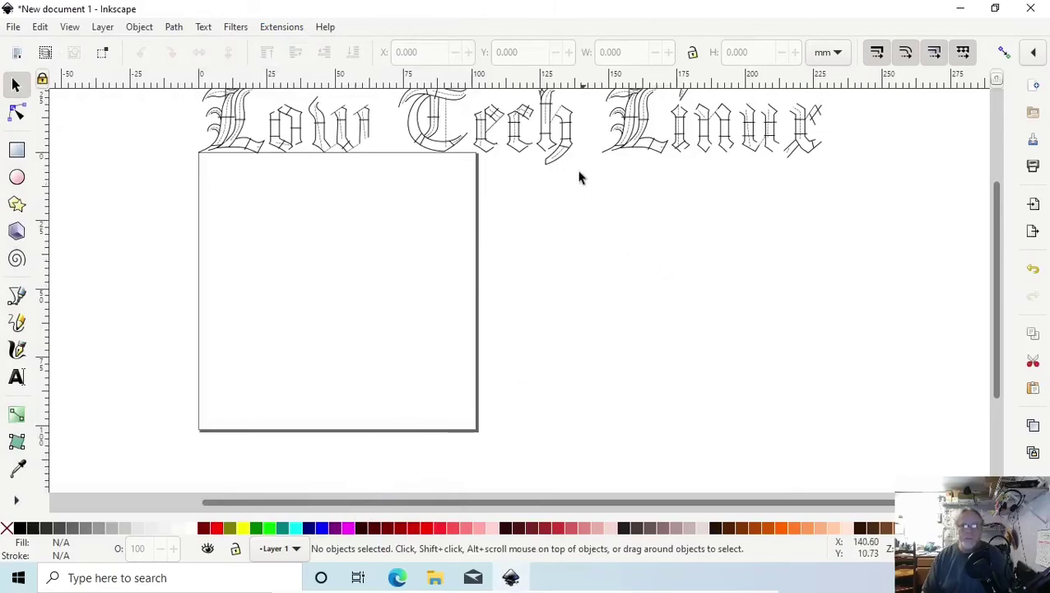
# - Move the lettering onto the page and scale it to about 98 x 19 mm along the top
pyautogui.moveTo(547, 125); pyautogui.dragTo(477, 282)
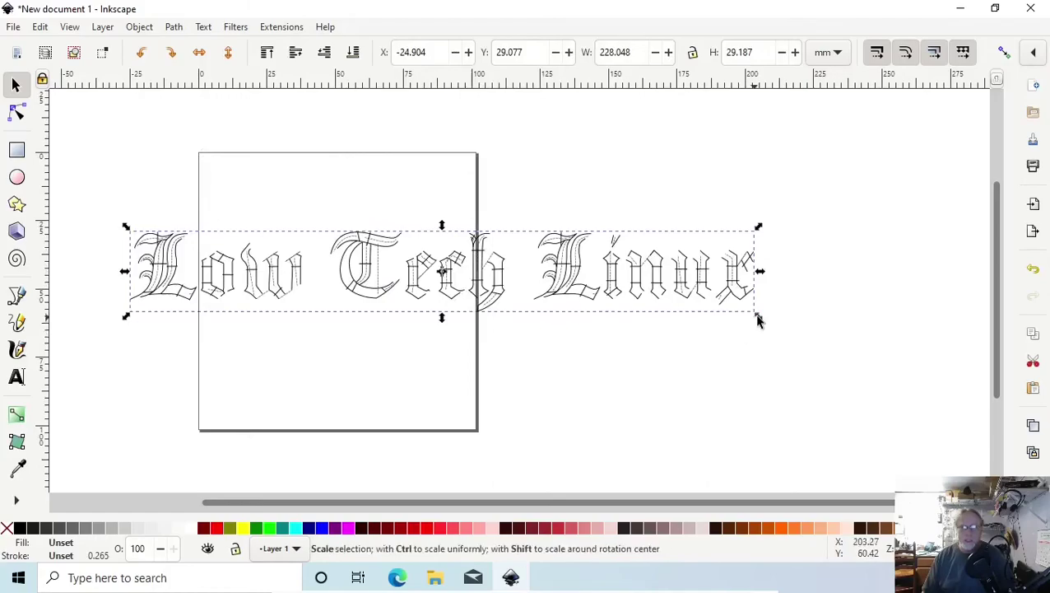
pyautogui.moveTo(756, 313); pyautogui.dragTo(405, 290)
pyautogui.moveTo(333, 264); pyautogui.dragTo(403, 205)
pyautogui.moveTo(480, 234); pyautogui.dragTo(473, 232)
pyautogui.click(331, 197)
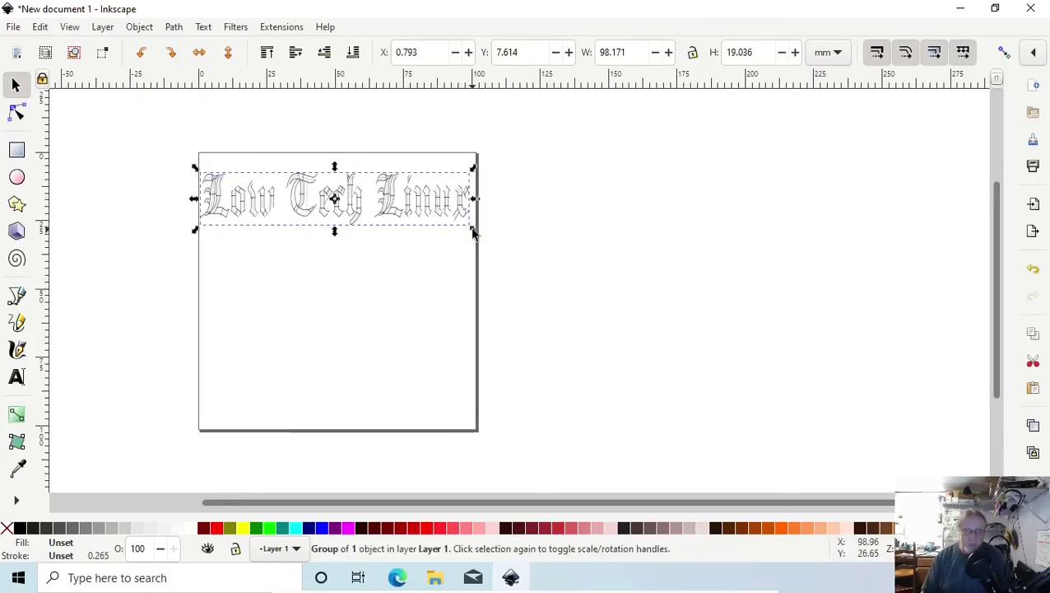
# - Run Ink/Stitch Troubleshoot Objects on the lettering and dismiss the all-shapes-valid report
pyautogui.click(495, 178)
pyautogui.click(281, 26)
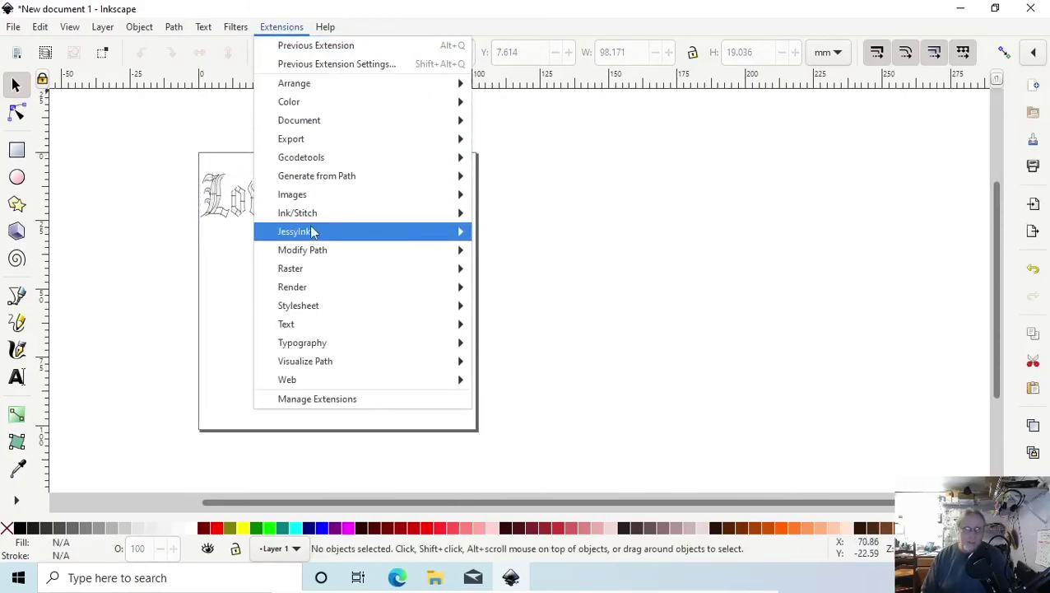
pyautogui.moveTo(449, 212)
pyautogui.moveTo(630, 397)
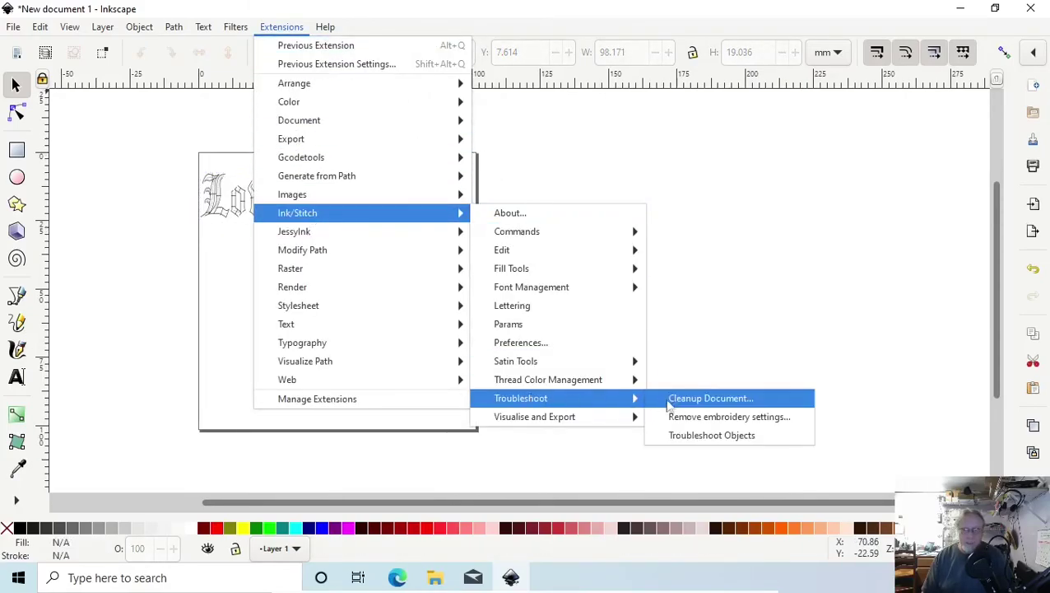
pyautogui.click(697, 436)
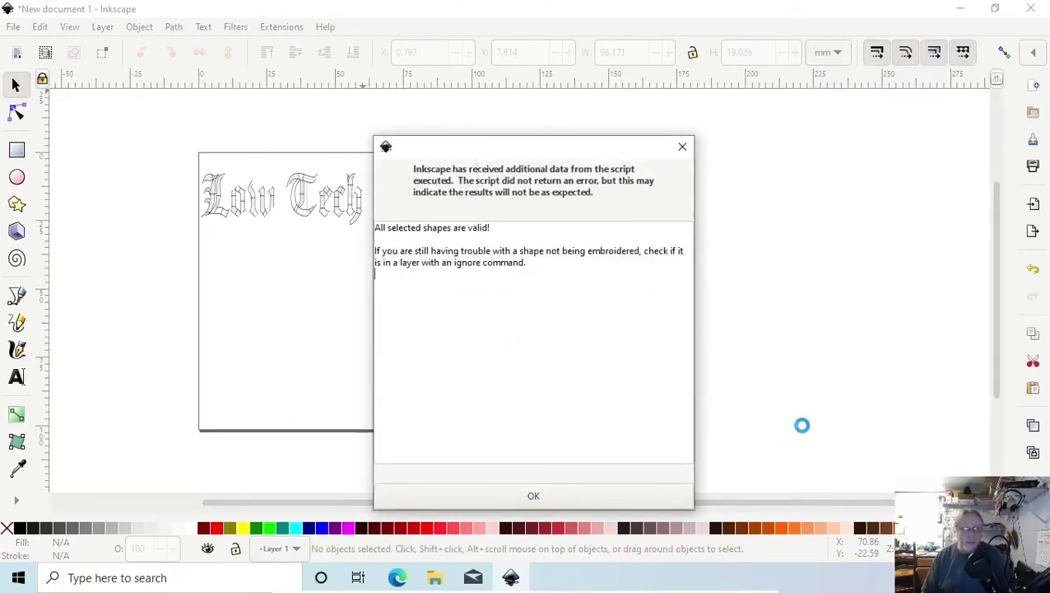
pyautogui.click(532, 494)
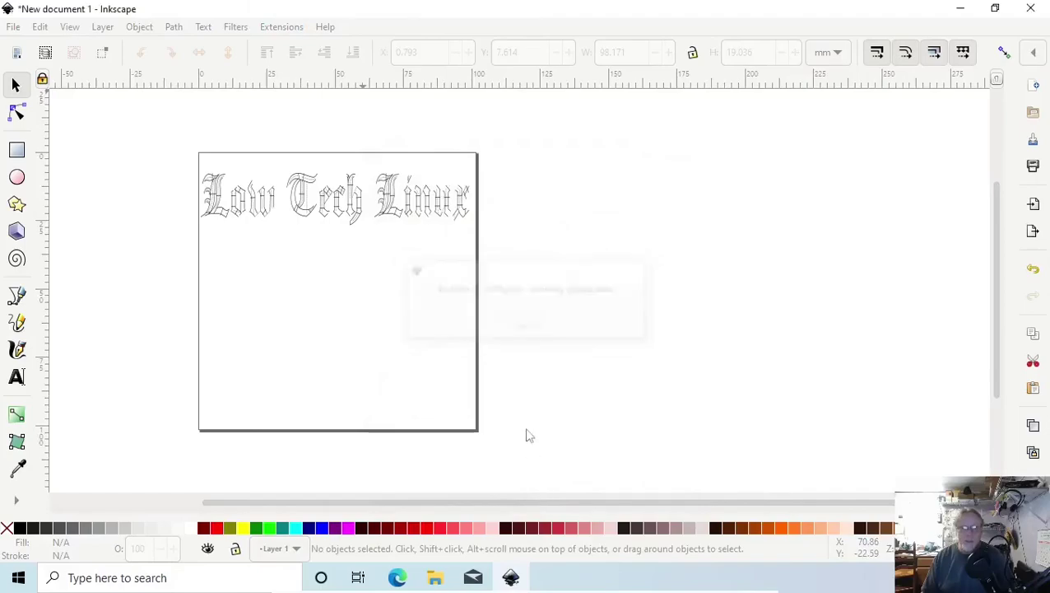
# - Launch the Ink/Stitch Simulator / Realistic Preview of the Low Tech Linux lettering
pyautogui.click(278, 27)
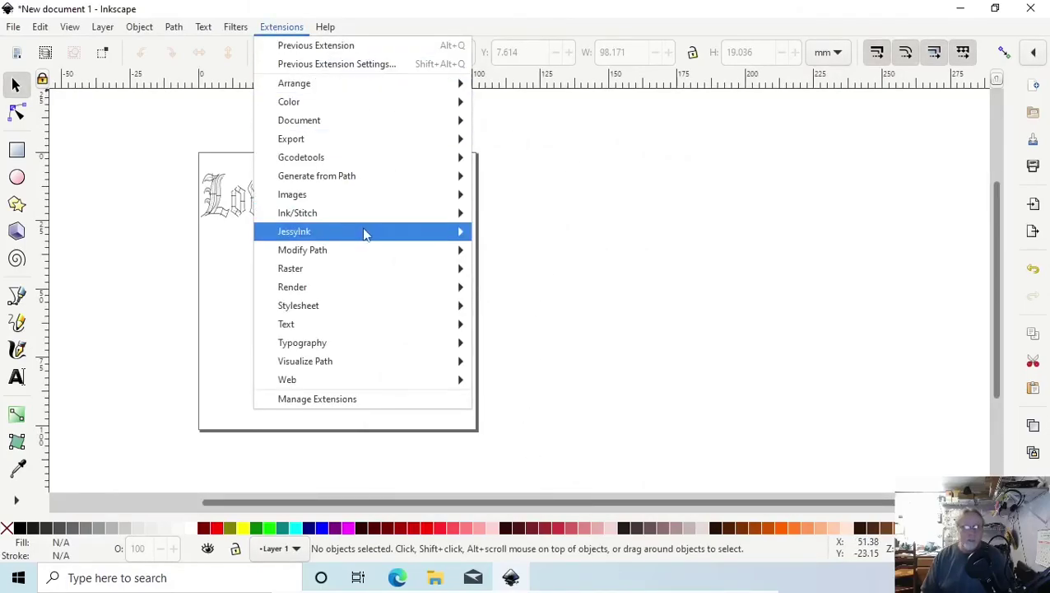
pyautogui.moveTo(363, 212)
pyautogui.moveTo(525, 420)
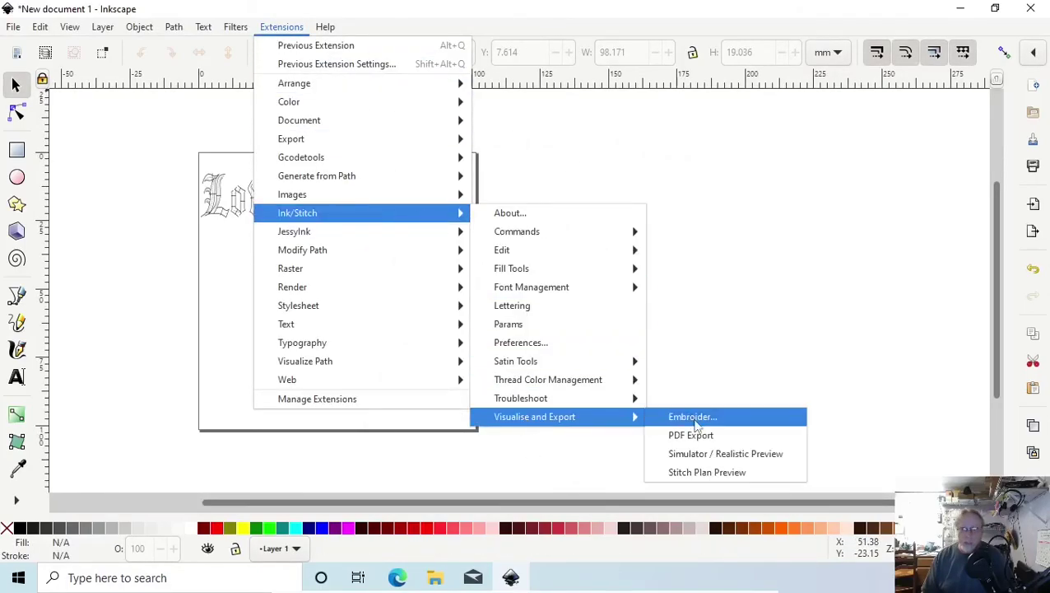
pyautogui.click(706, 454)
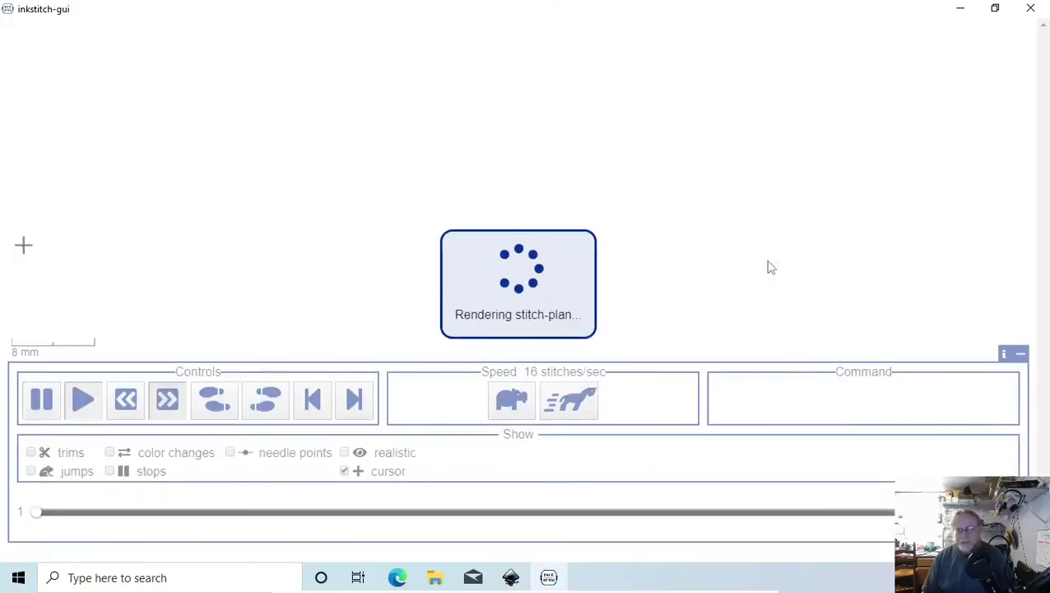
# - Speed the stitch-out up four times, then close the simulator and dismiss the deprecation warning
pyautogui.click(580, 410)
pyautogui.click(581, 409)
pyautogui.click(580, 409)
pyautogui.click(581, 410)
pyautogui.click(580, 409)
pyautogui.click(581, 409)
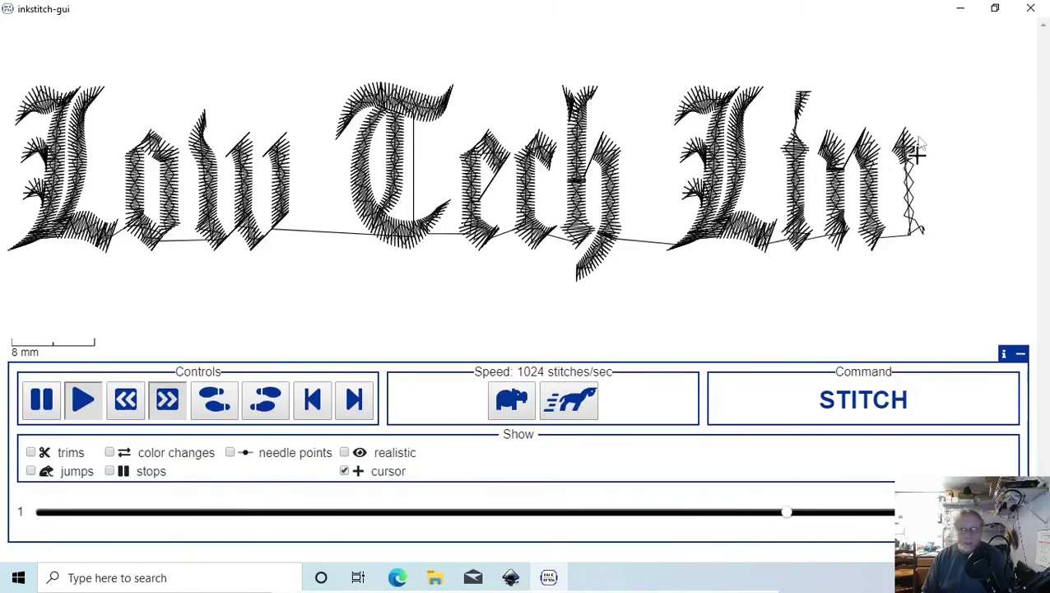
pyautogui.click(1031, 7)
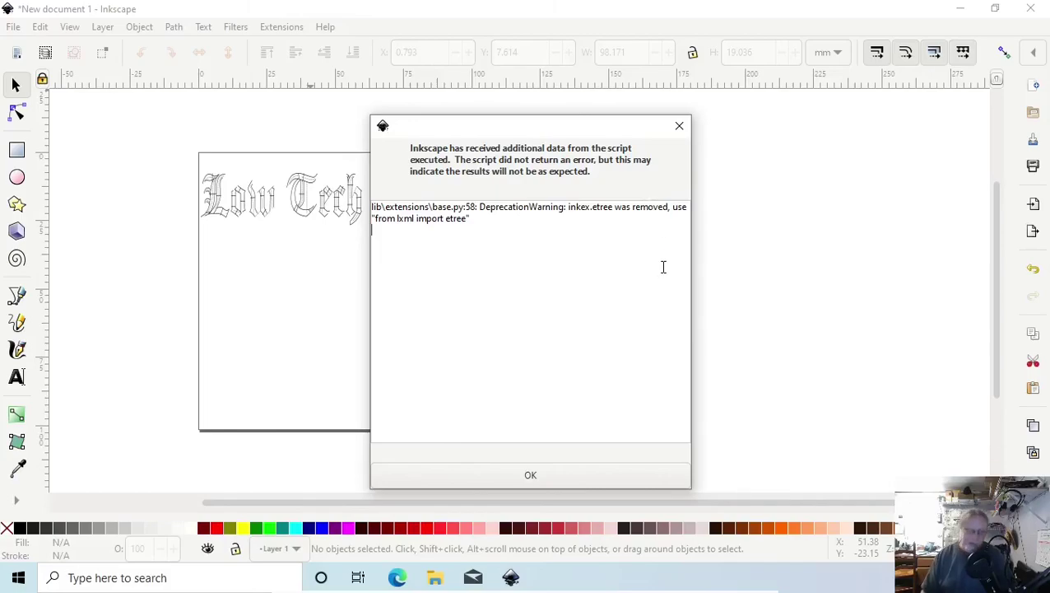
pyautogui.click(528, 467)
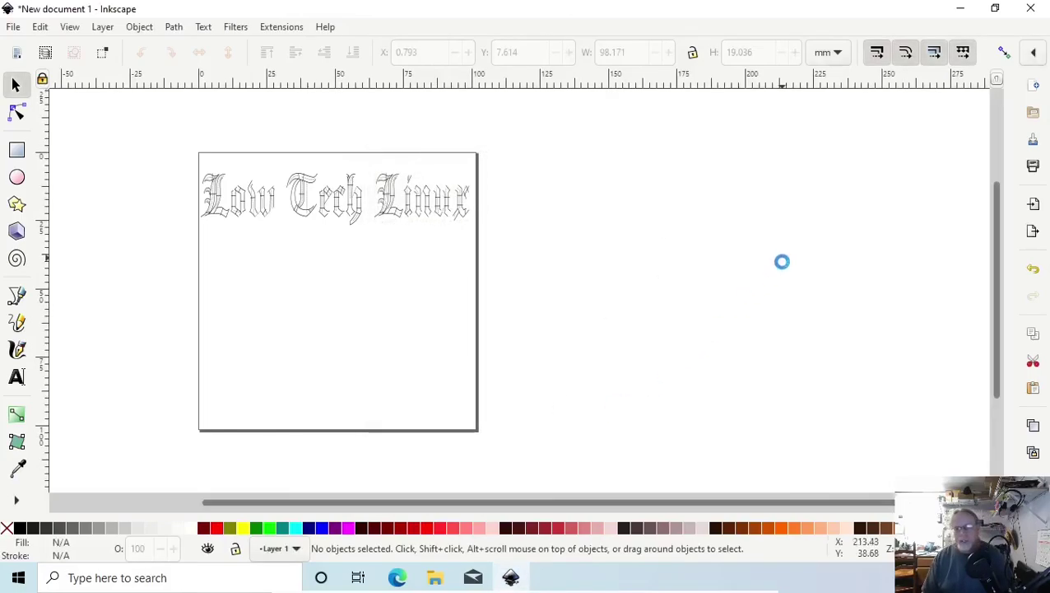